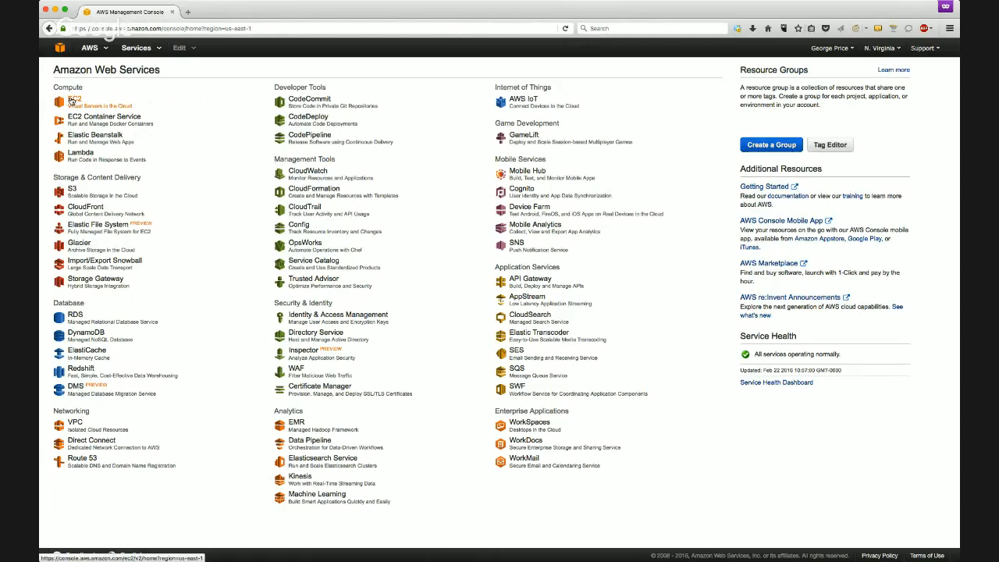
Start launching an EC2 instance from the running instances page and browse the available Amazon Machine Images
click(71, 101)
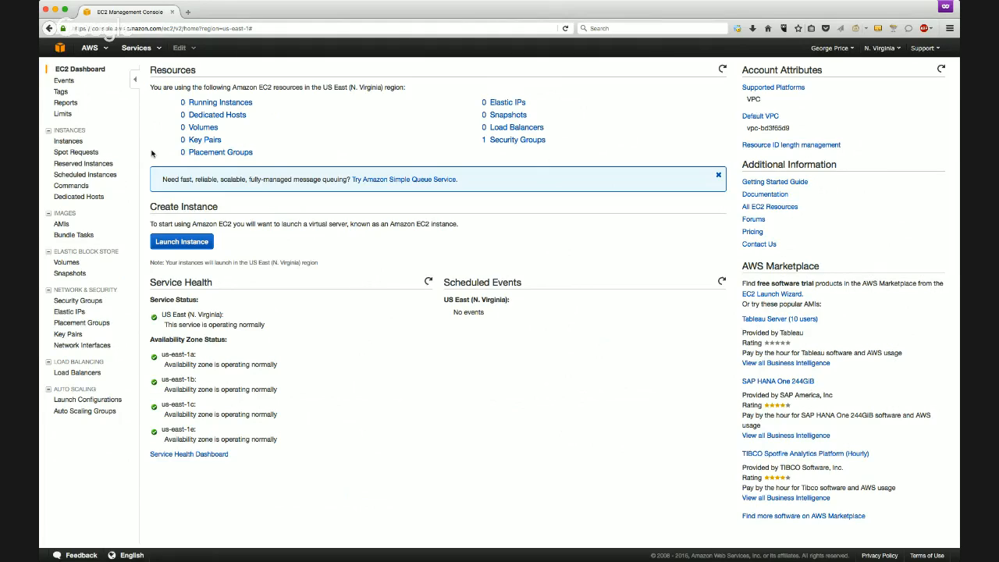
click(202, 103)
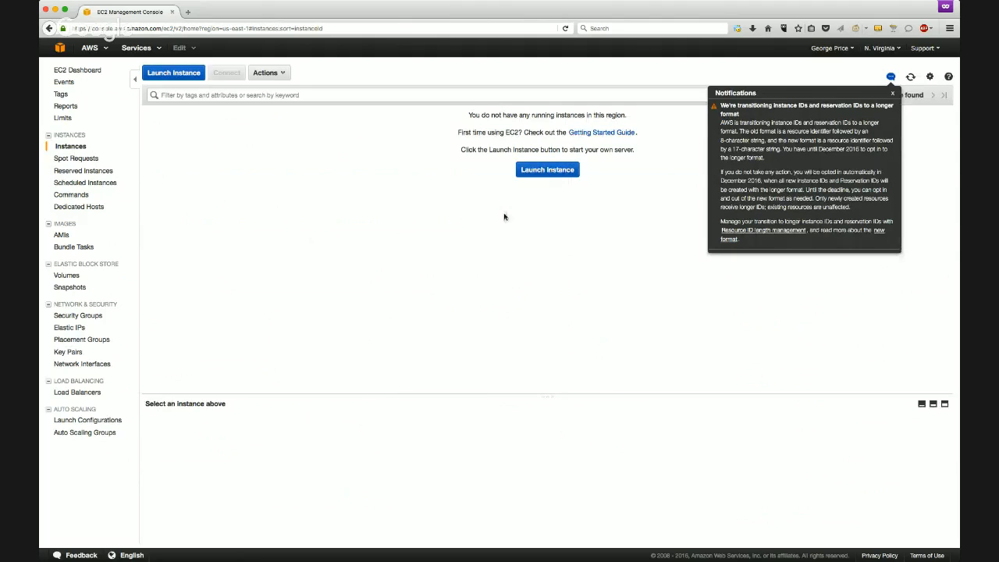
click(534, 170)
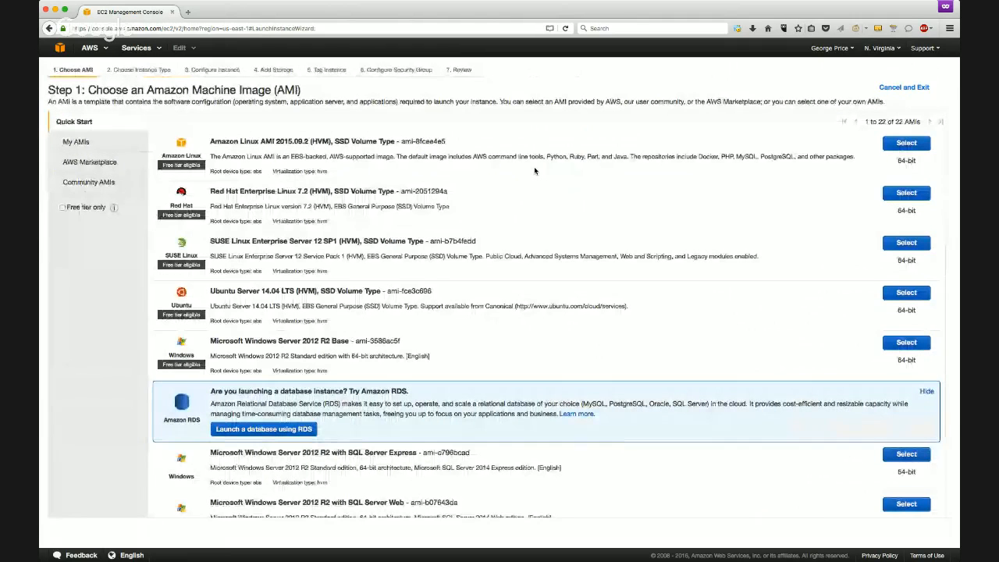
scroll(535, 170, down, 2)
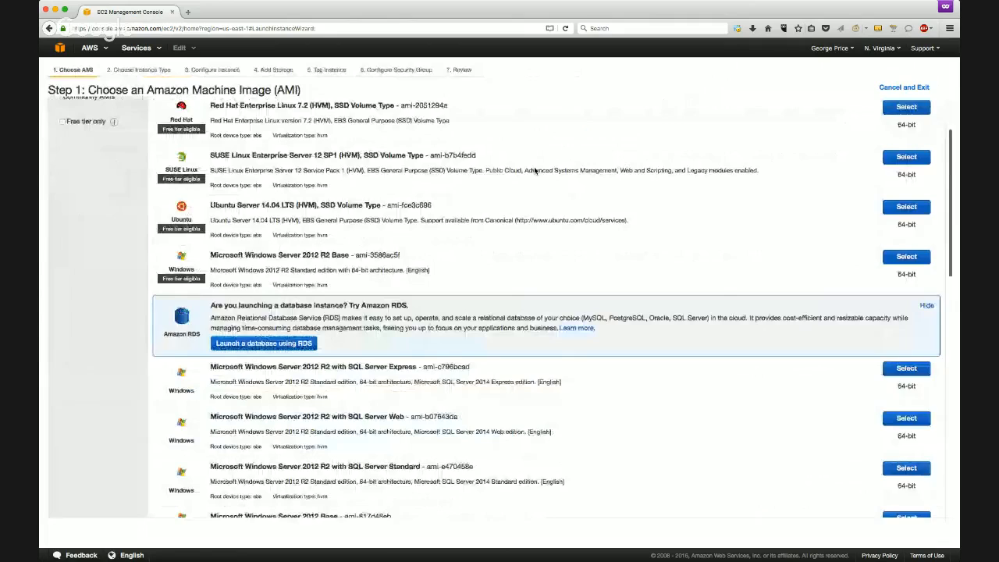
scroll(535, 171, down, 7)
scroll(534, 170, up, 10)
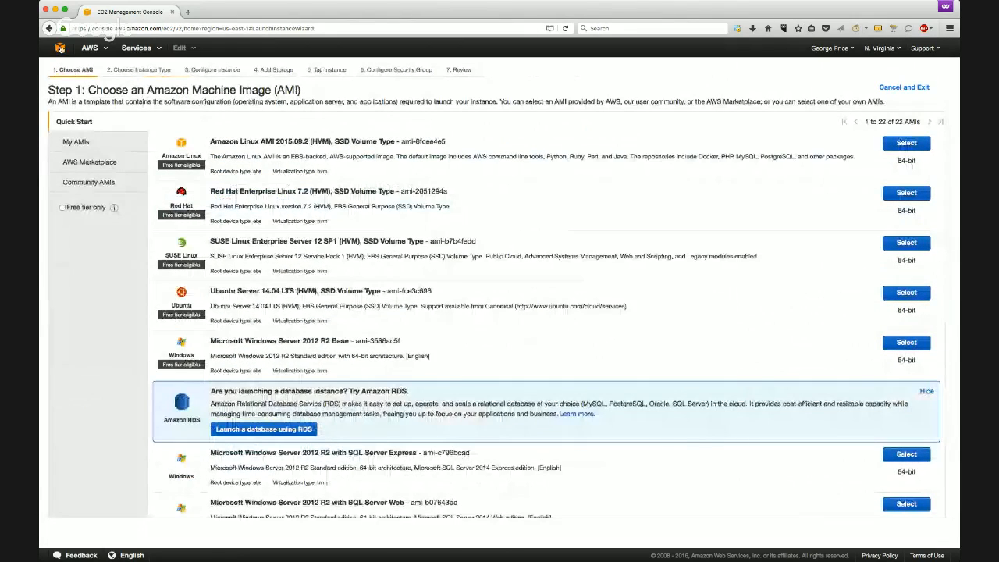
View the S3 bucket list, and return to the overview of all AWS services
click(61, 47)
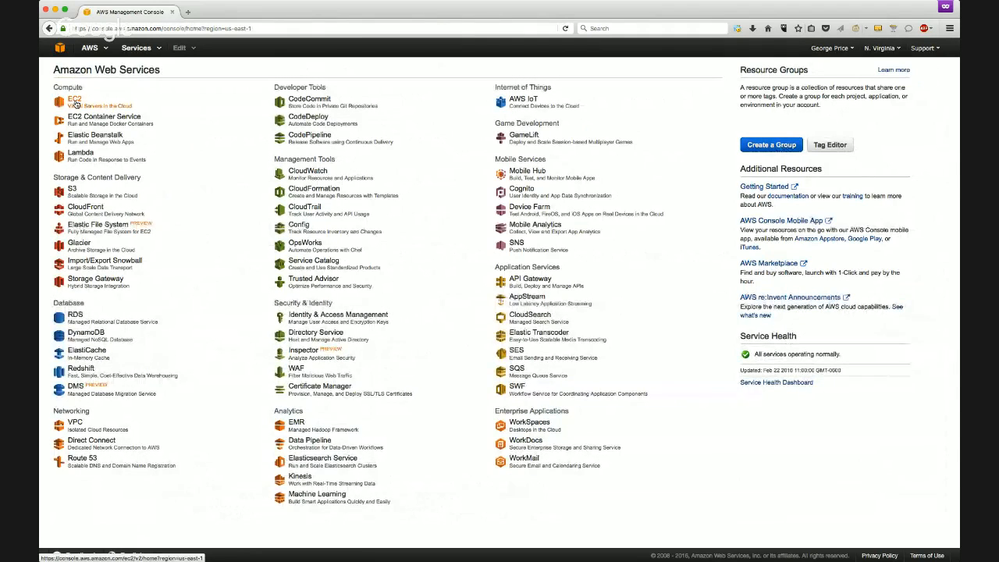
click(71, 190)
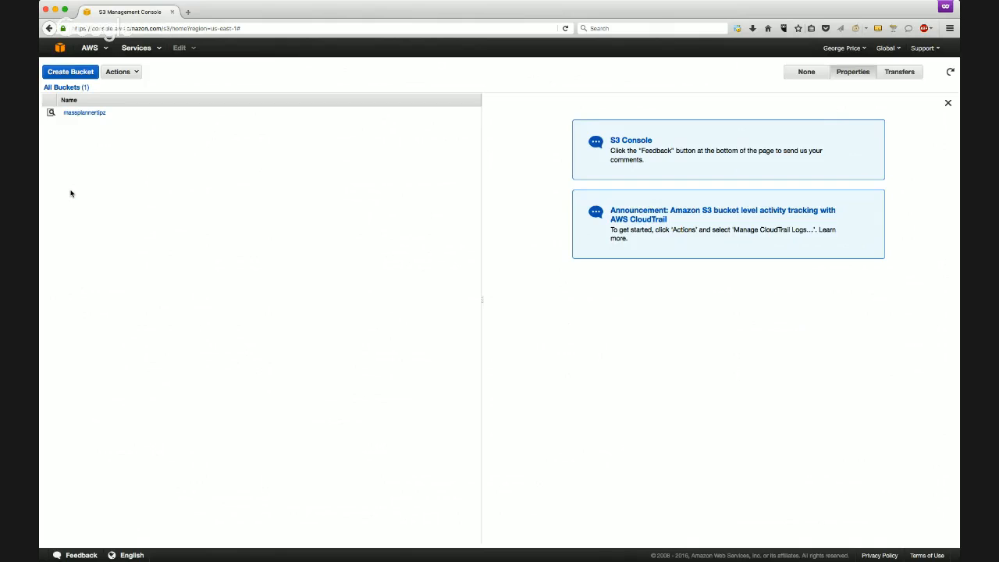
click(58, 49)
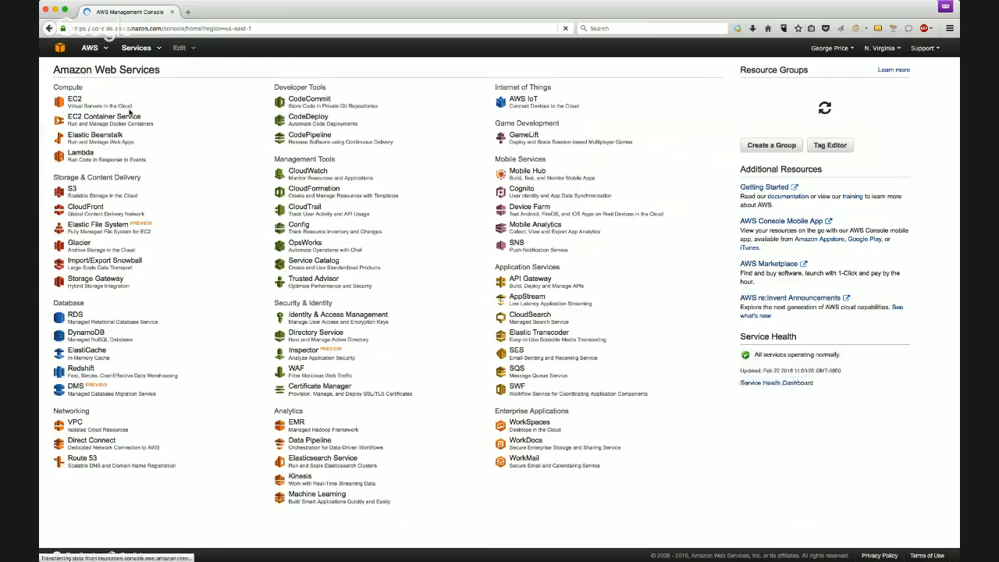
Show the EC2 instances in the US West (Oregon) region and dismiss the notification about longer instance IDs
click(74, 101)
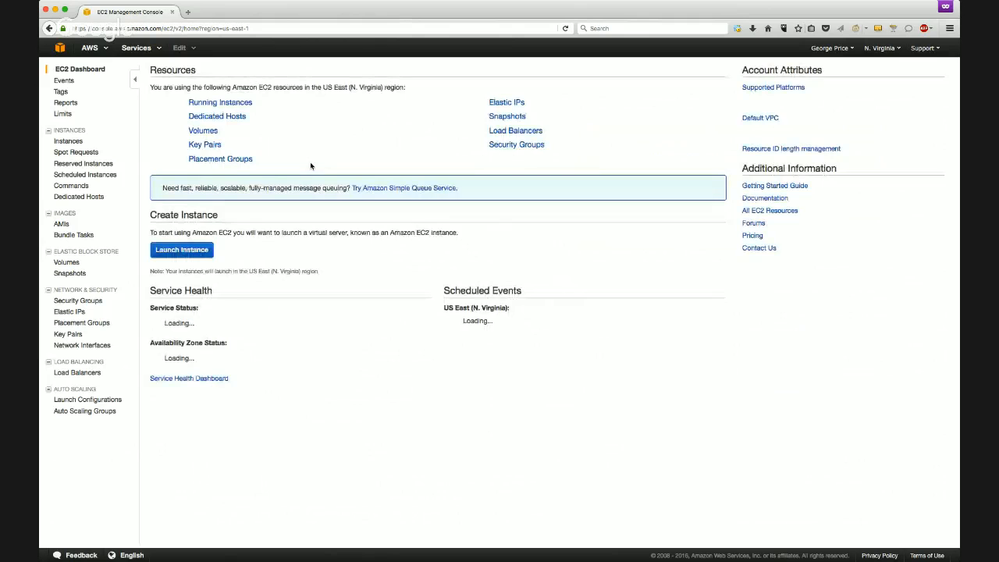
click(78, 144)
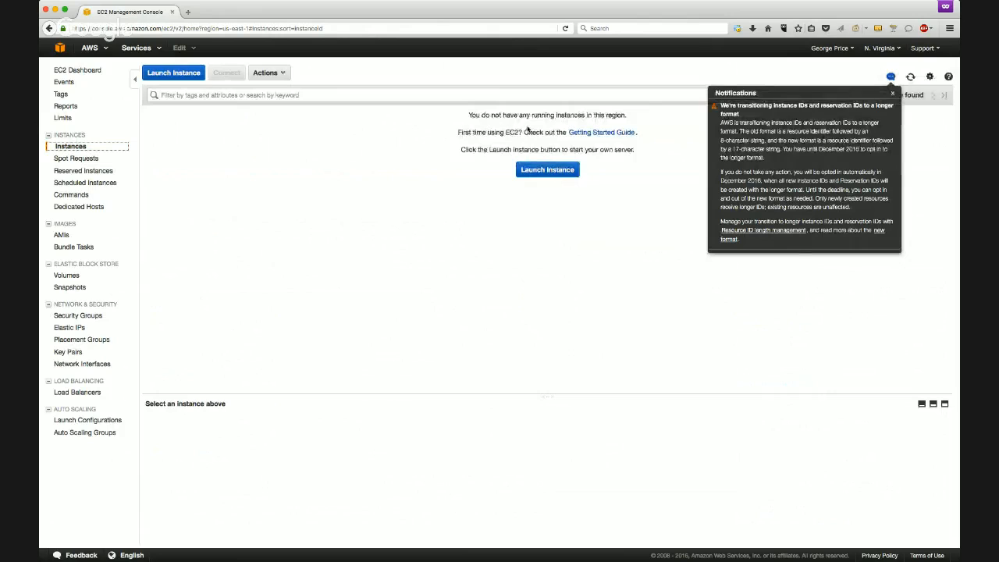
click(898, 50)
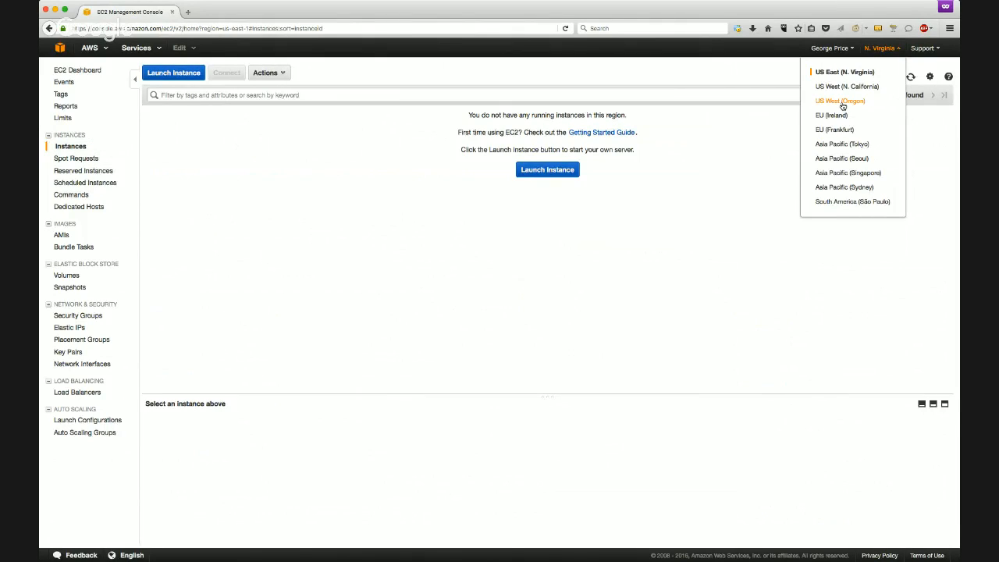
click(841, 102)
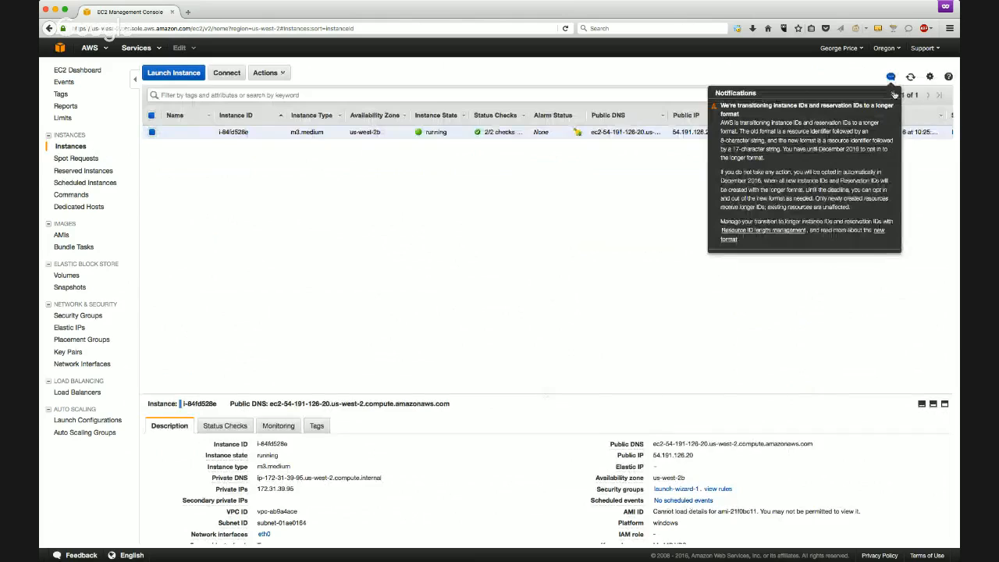
click(893, 93)
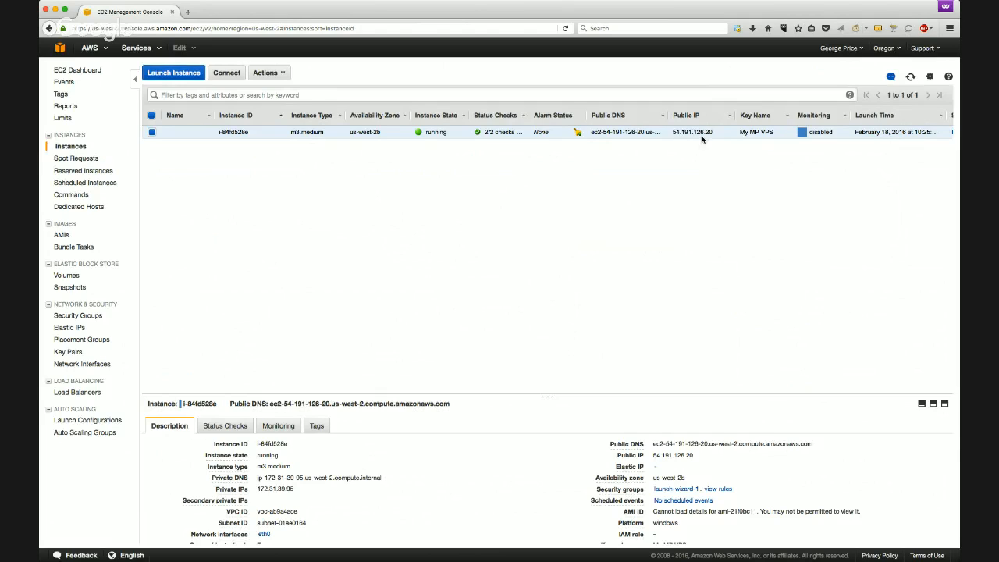
Stop the running m3.medium instance and confirm the stop
right_click(307, 132)
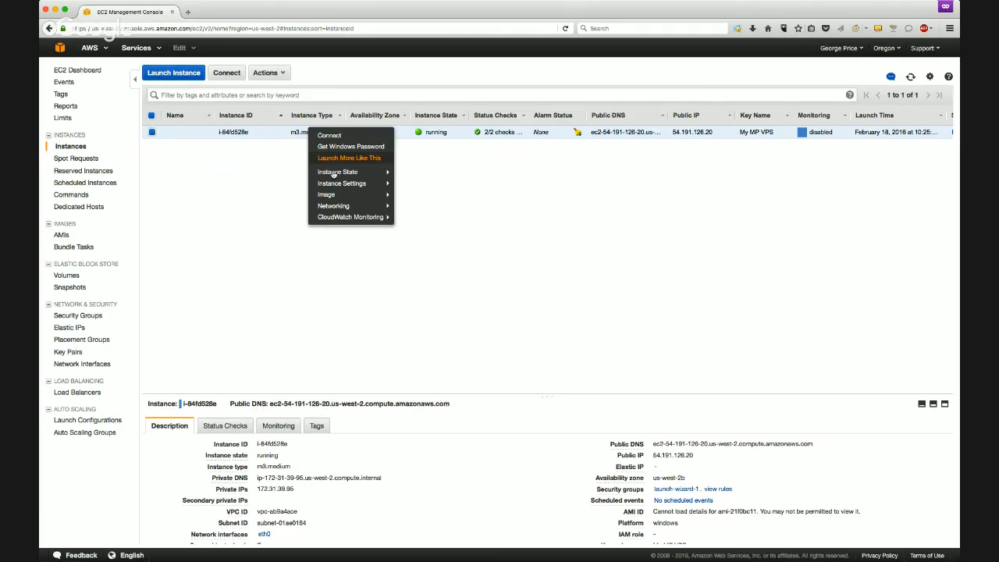
mouse_move(334, 174)
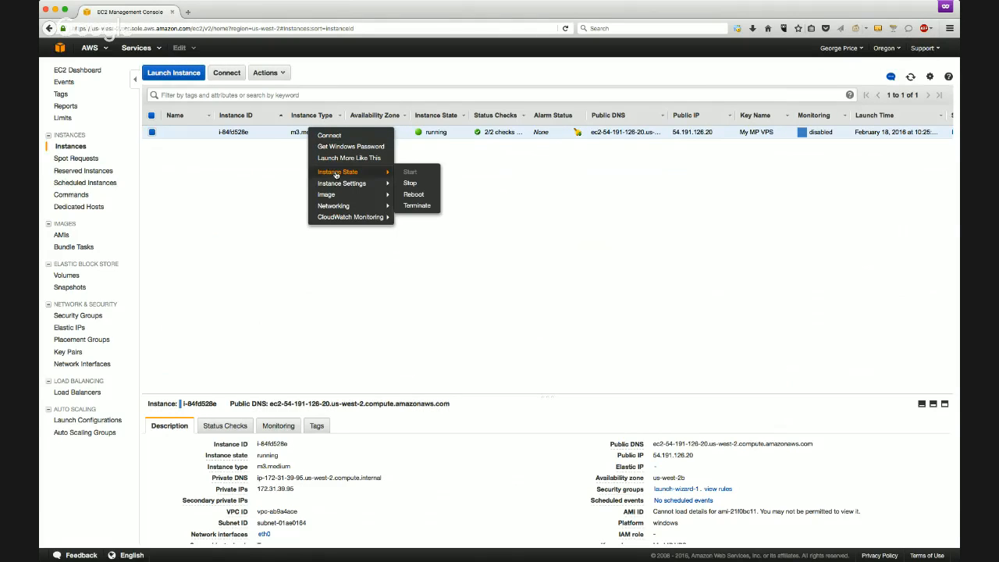
click(410, 184)
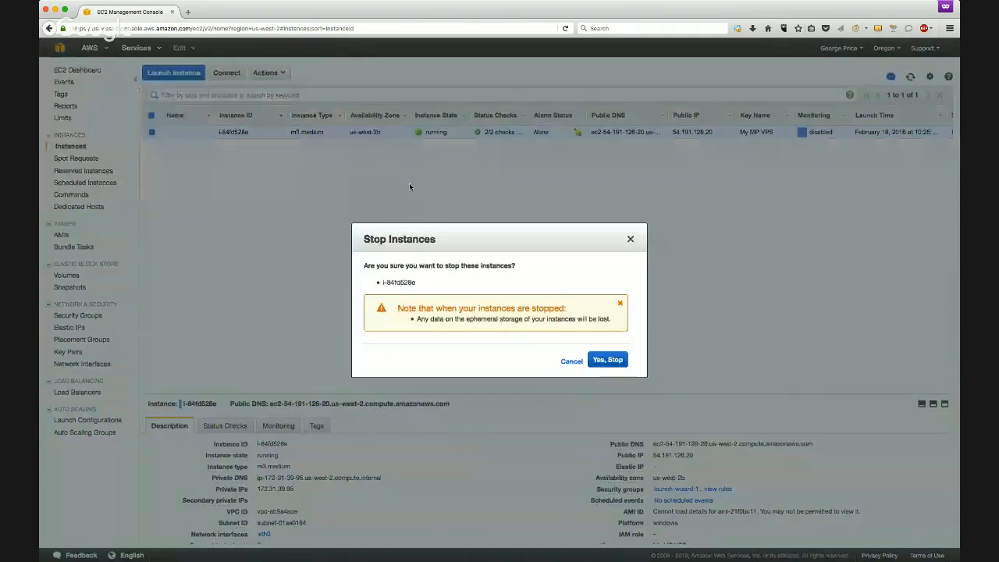
click(602, 363)
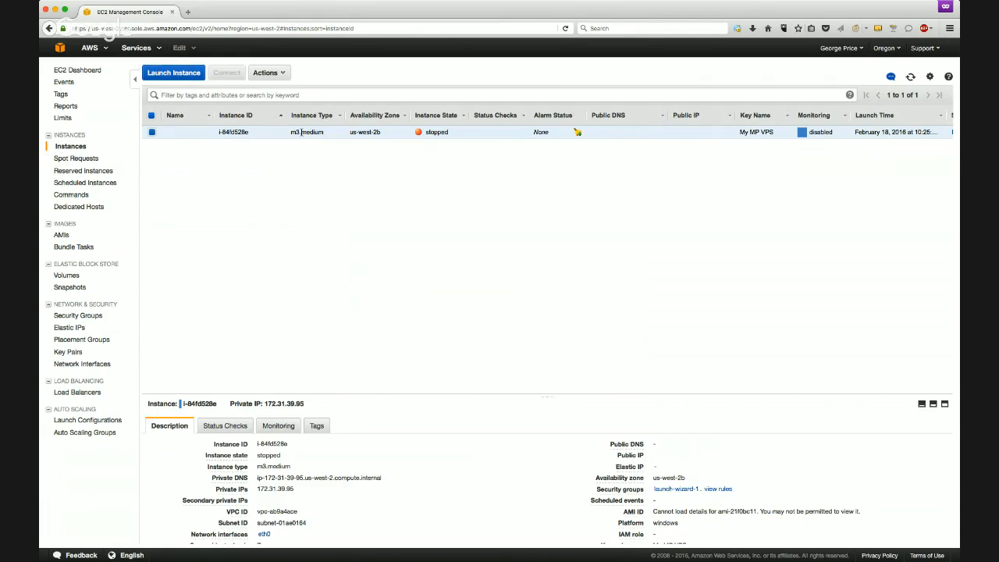
Change the stopped instance's type to t2.micro
right_click(301, 131)
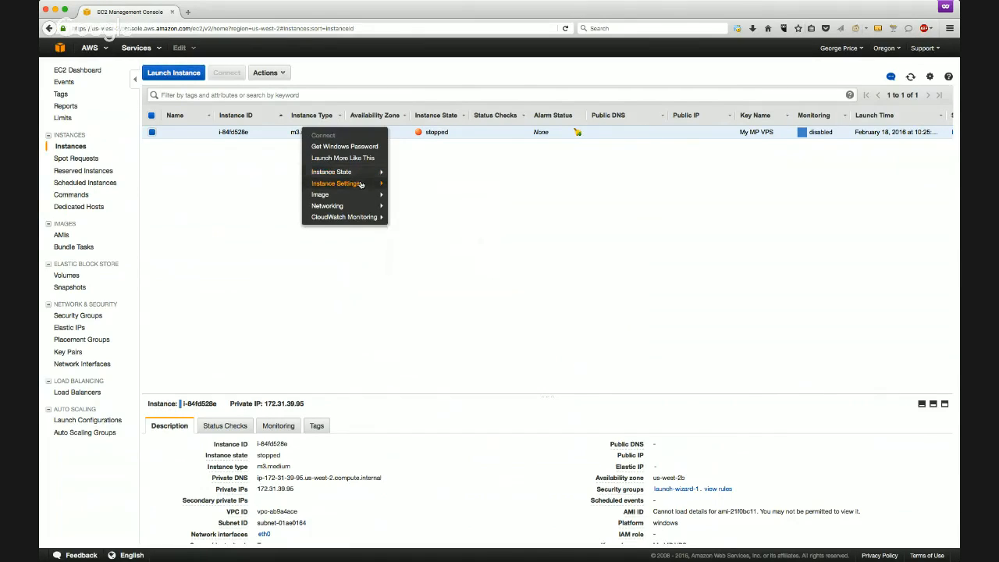
mouse_move(361, 185)
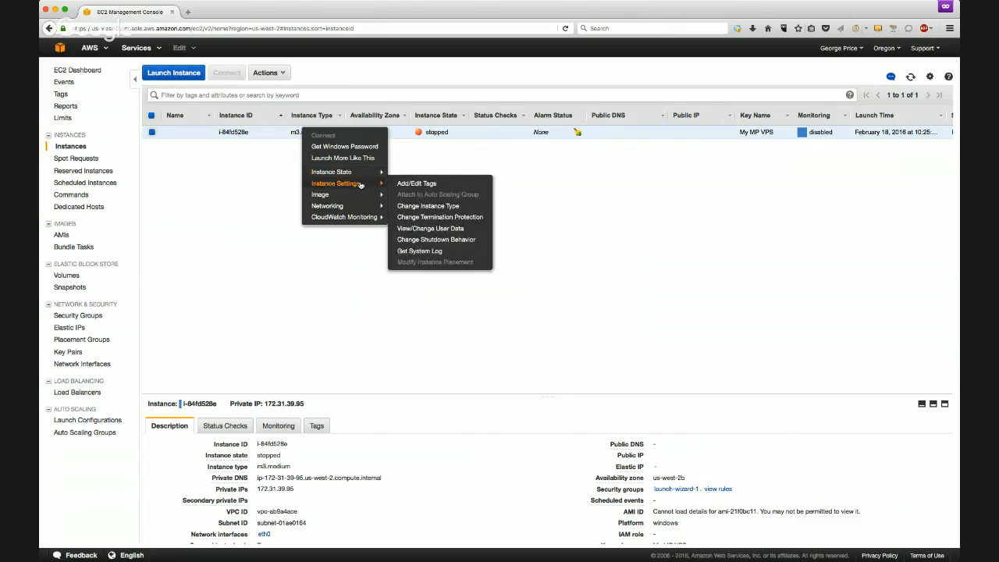
click(429, 207)
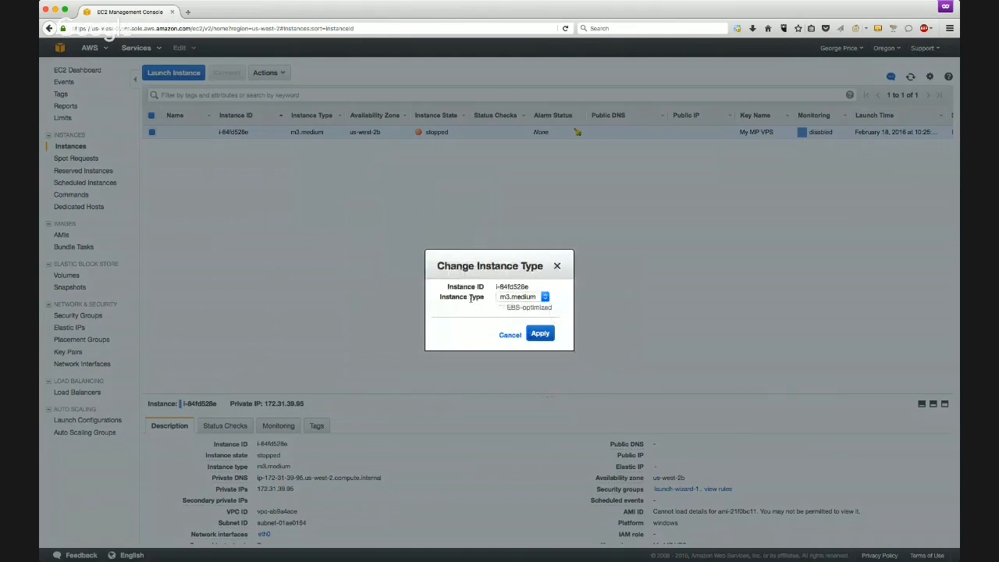
click(545, 299)
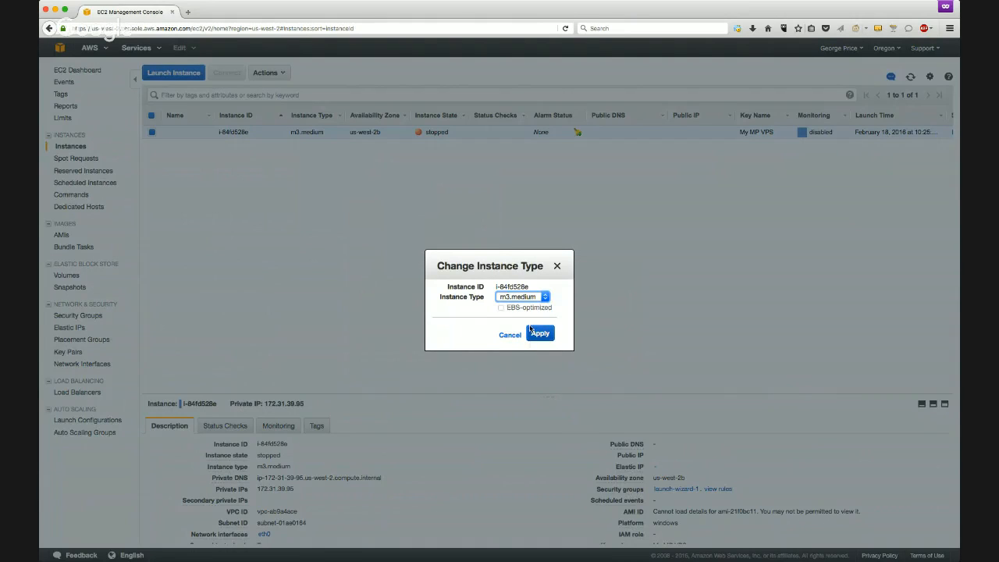
click(531, 328)
click(538, 336)
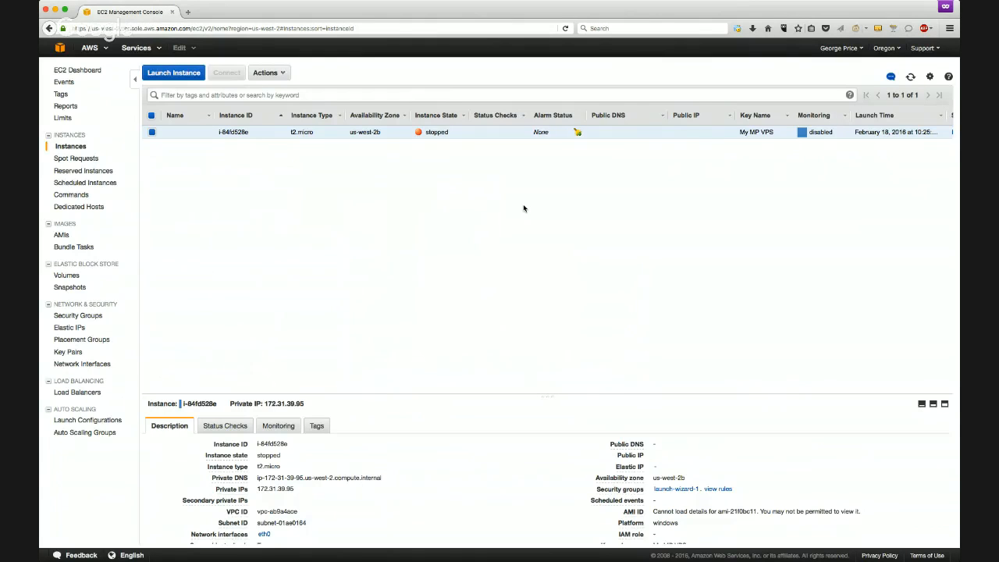
Change the stopped instance's type to m3.medium
right_click(300, 132)
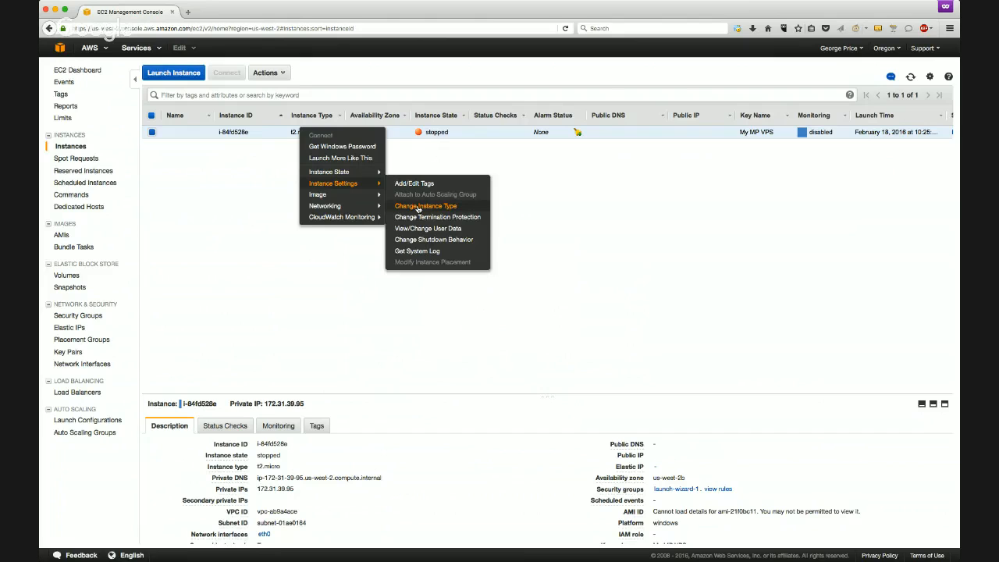
click(418, 208)
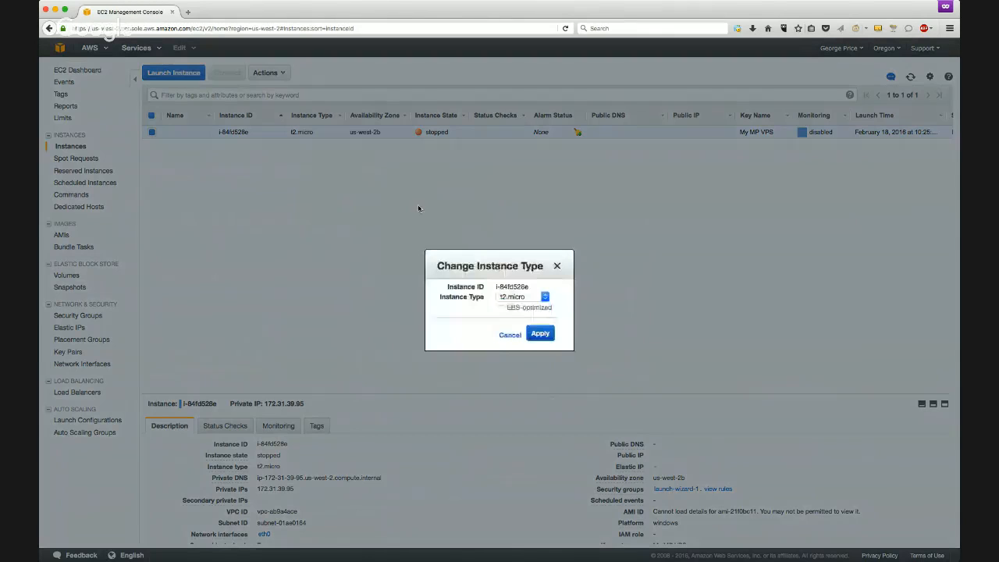
click(546, 297)
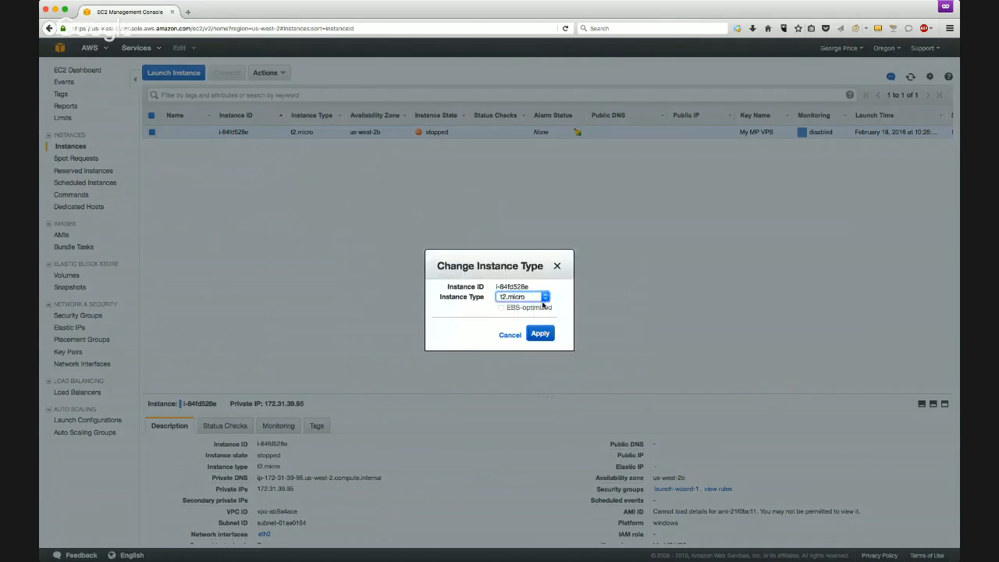
click(536, 401)
click(540, 334)
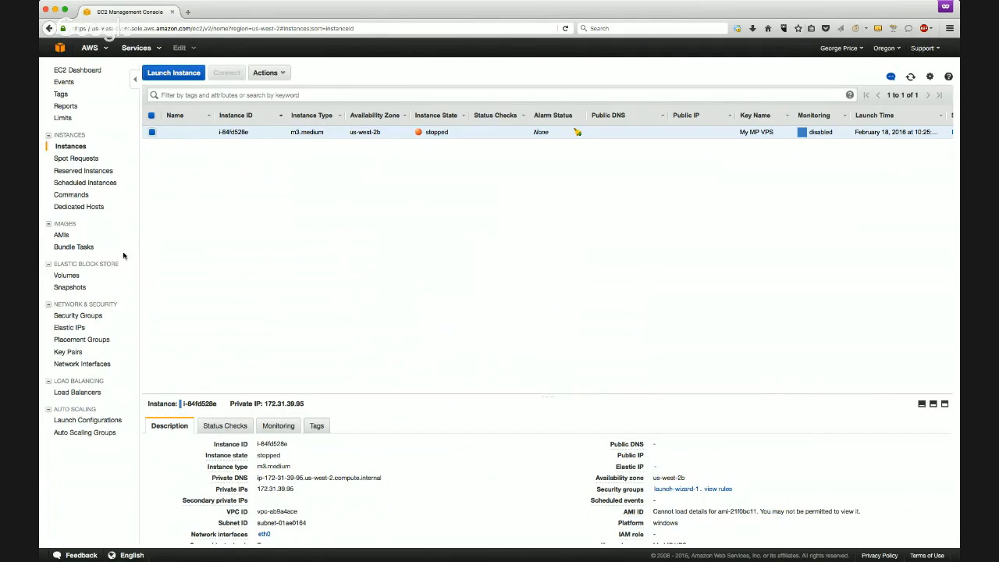
click(70, 276)
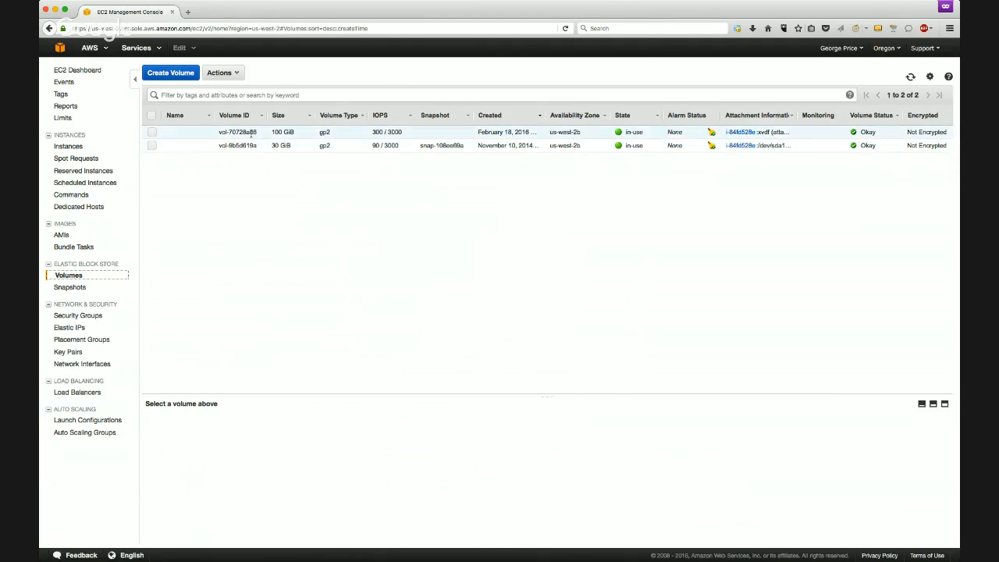
click(174, 73)
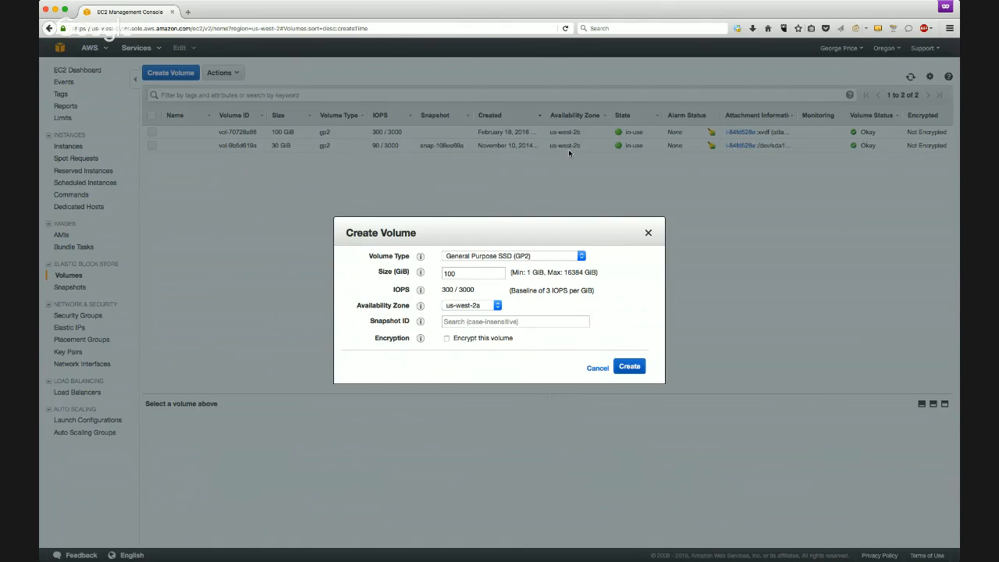
click(498, 305)
key(Down)
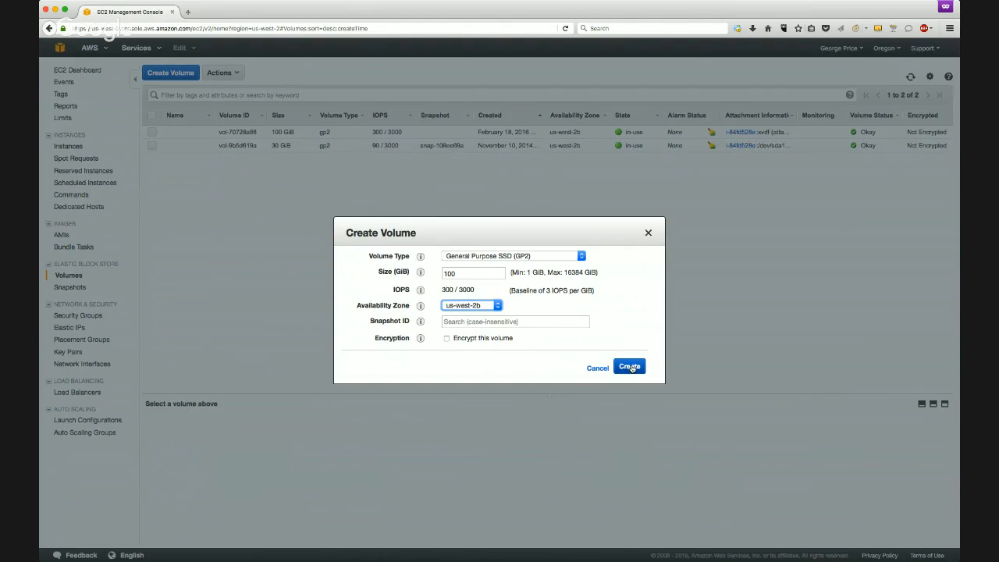
click(582, 257)
click(596, 369)
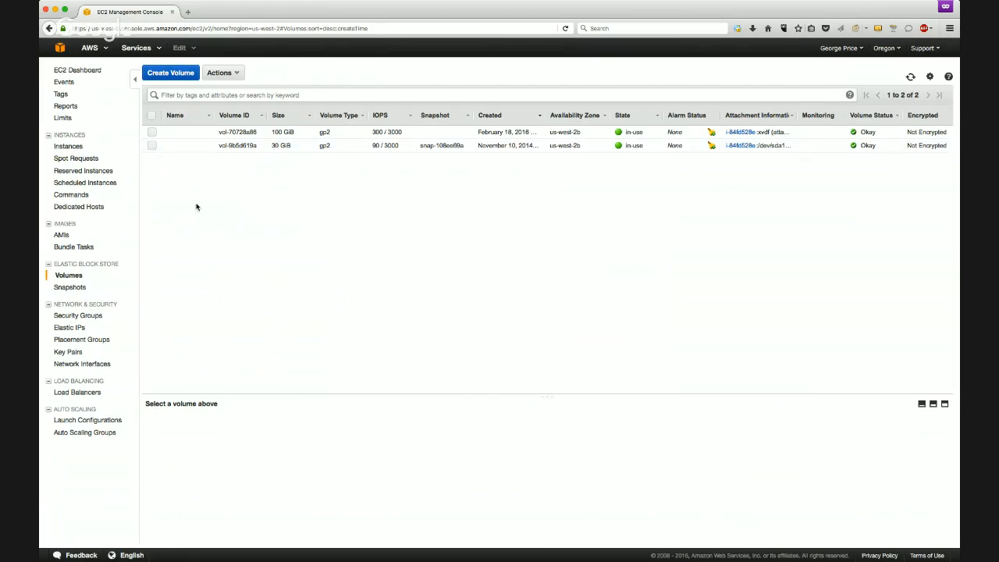
Check the instance's availability zone and create a 100 GiB General Purpose SSD (GP2) volume in us-west-2b
click(78, 148)
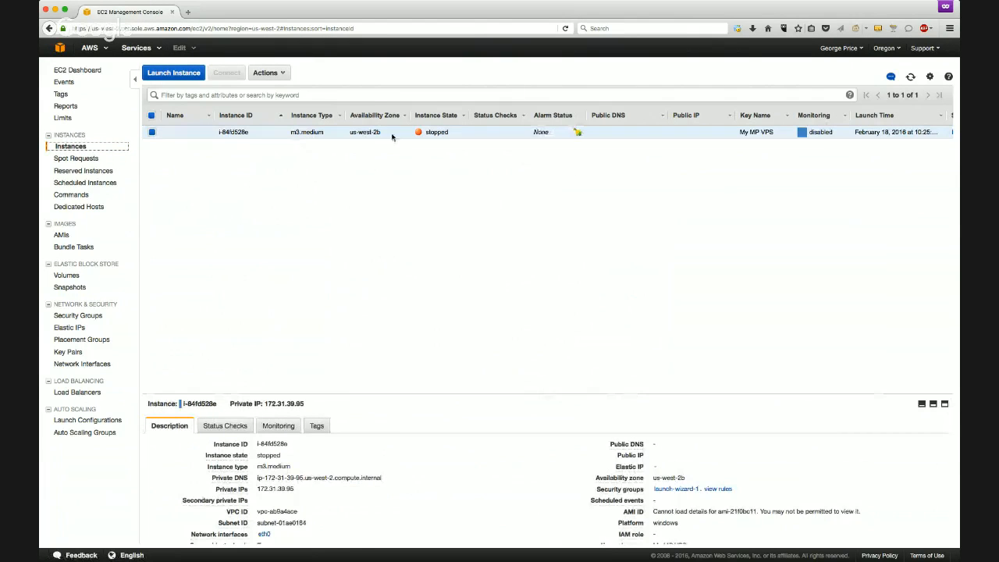
click(69, 275)
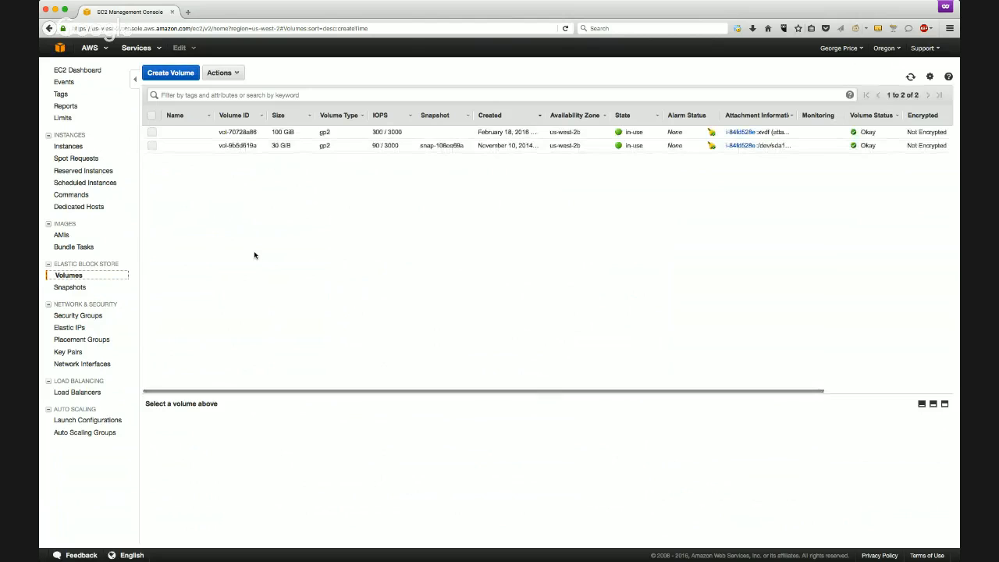
click(171, 76)
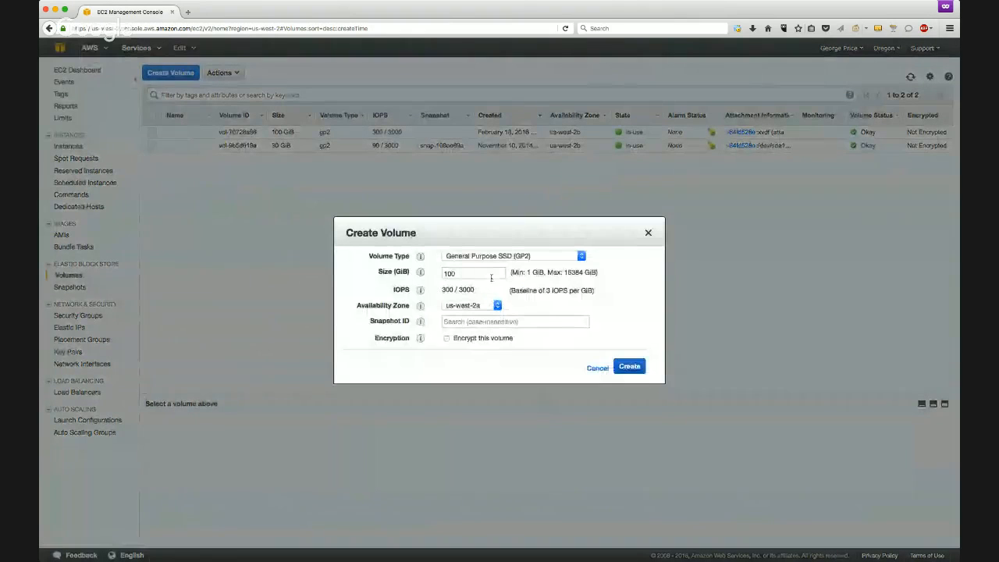
click(480, 309)
click(477, 319)
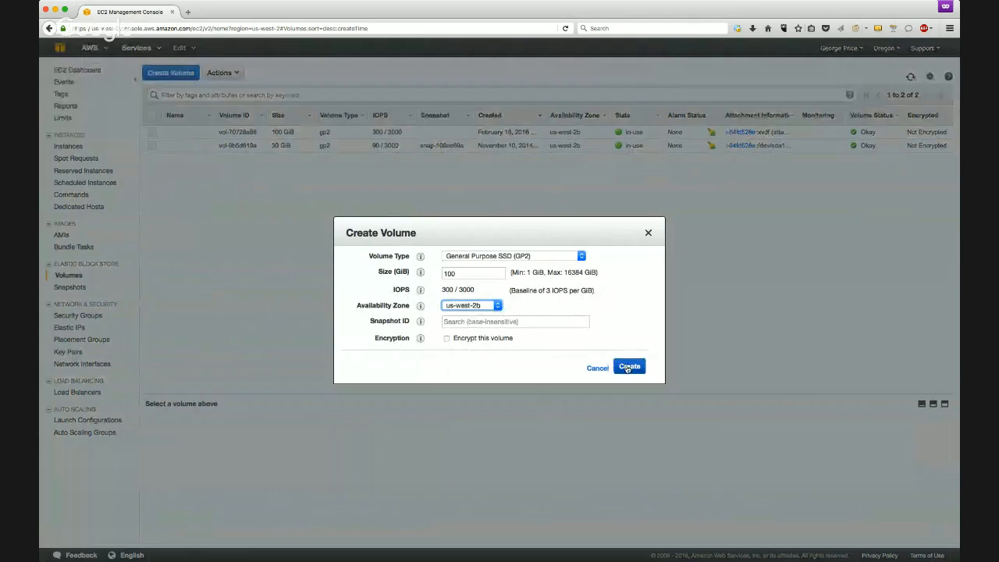
click(626, 366)
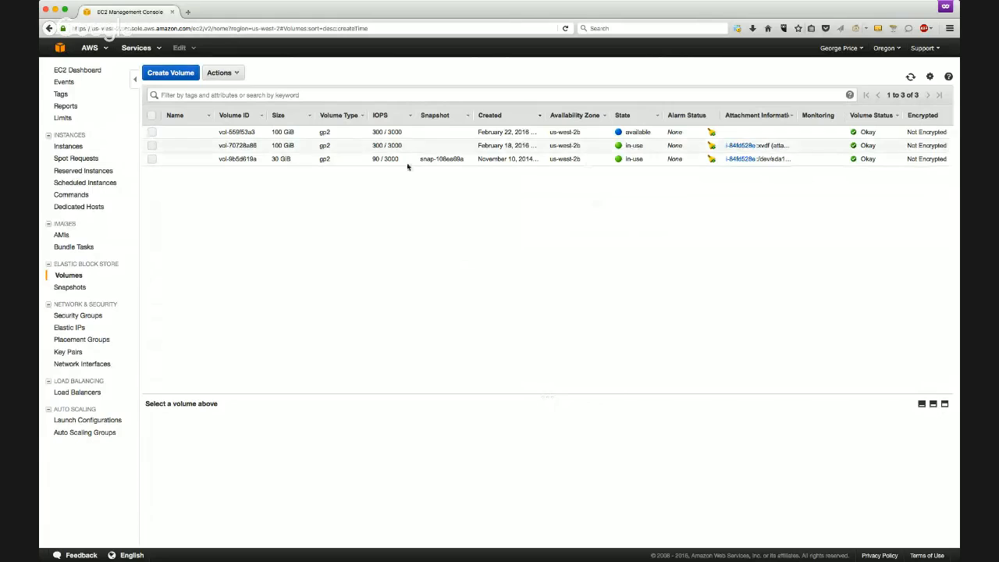
Attach the available 100 GiB volume to the stopped instance in us-west-2b as device xvdg
click(152, 133)
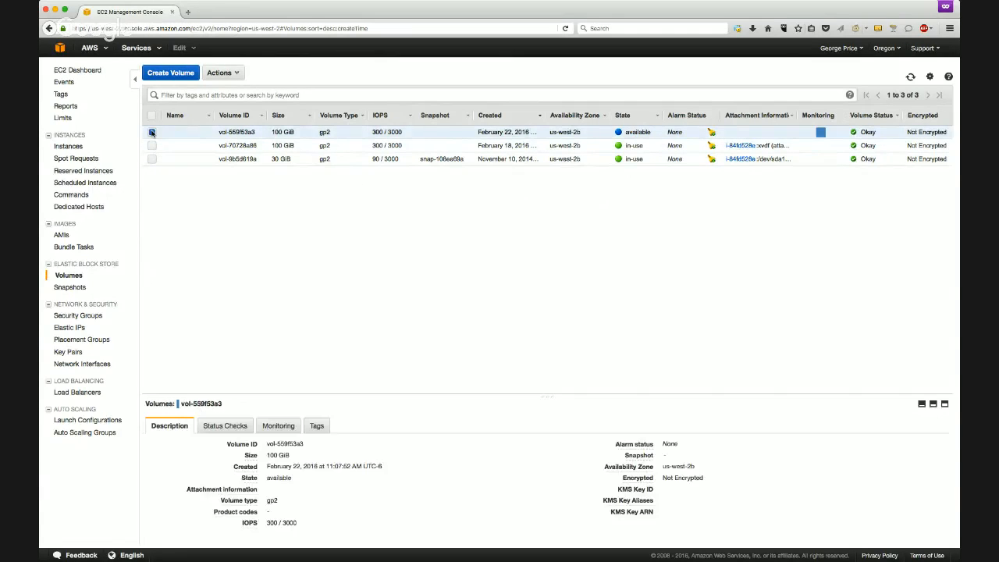
click(239, 73)
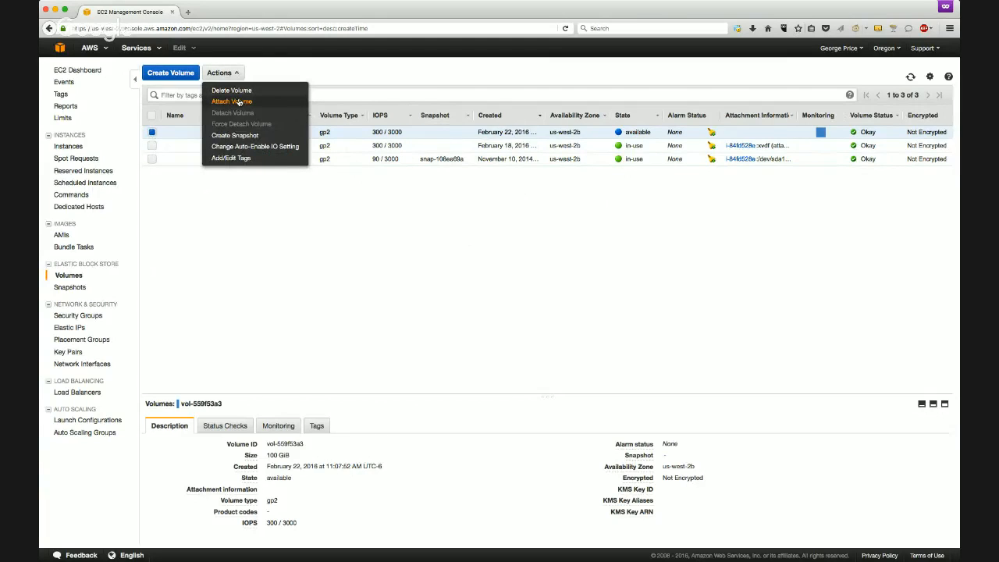
click(238, 102)
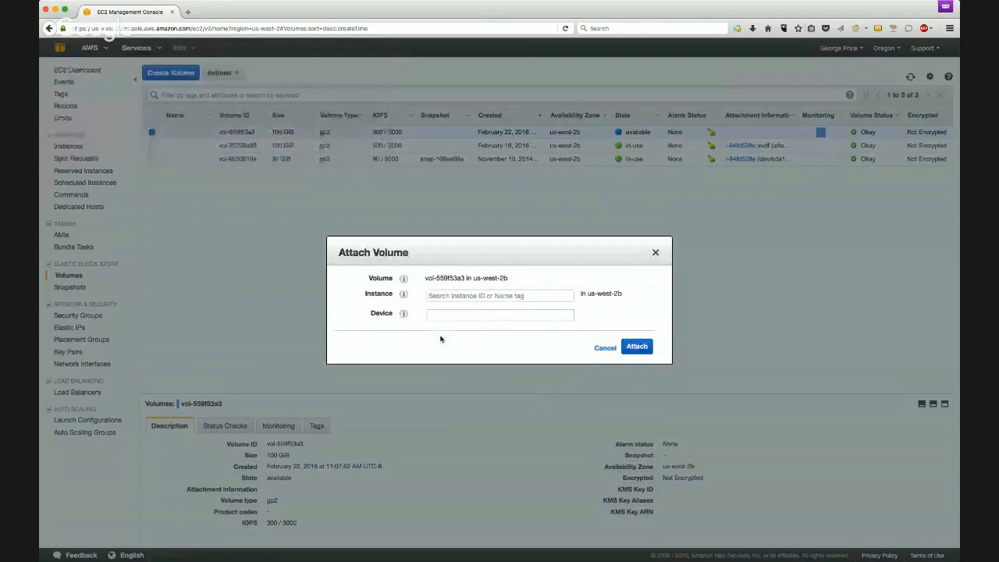
click(506, 295)
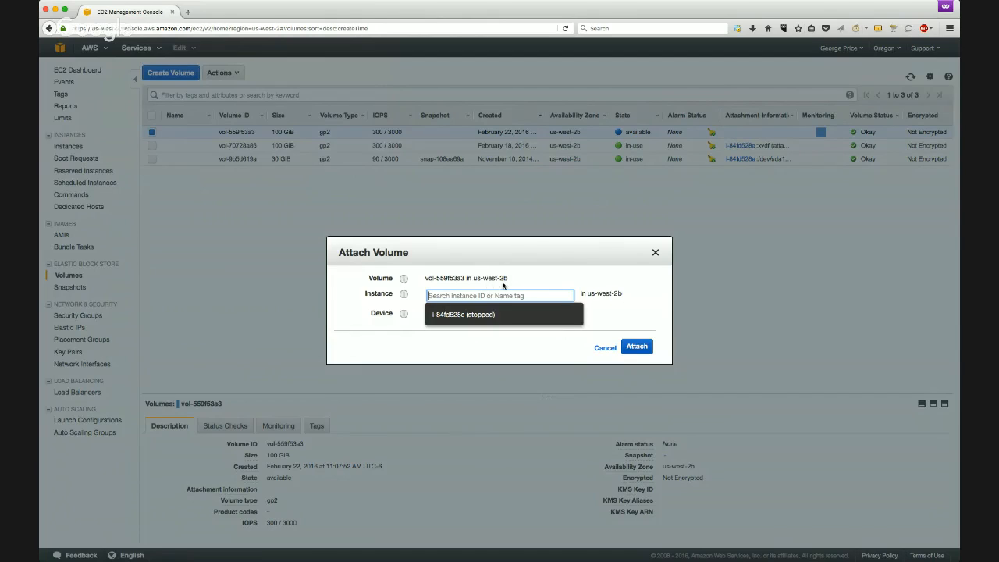
click(460, 316)
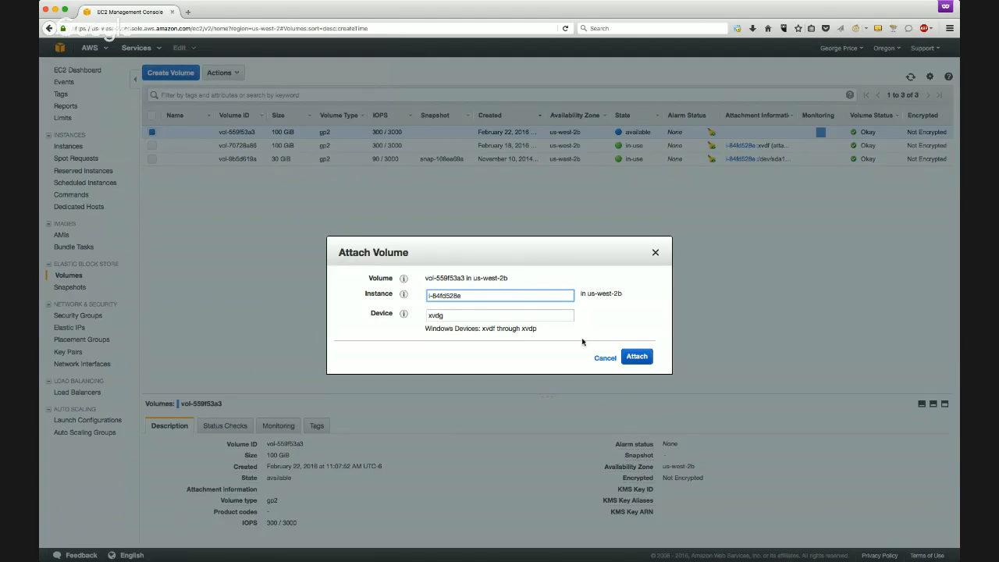
click(637, 357)
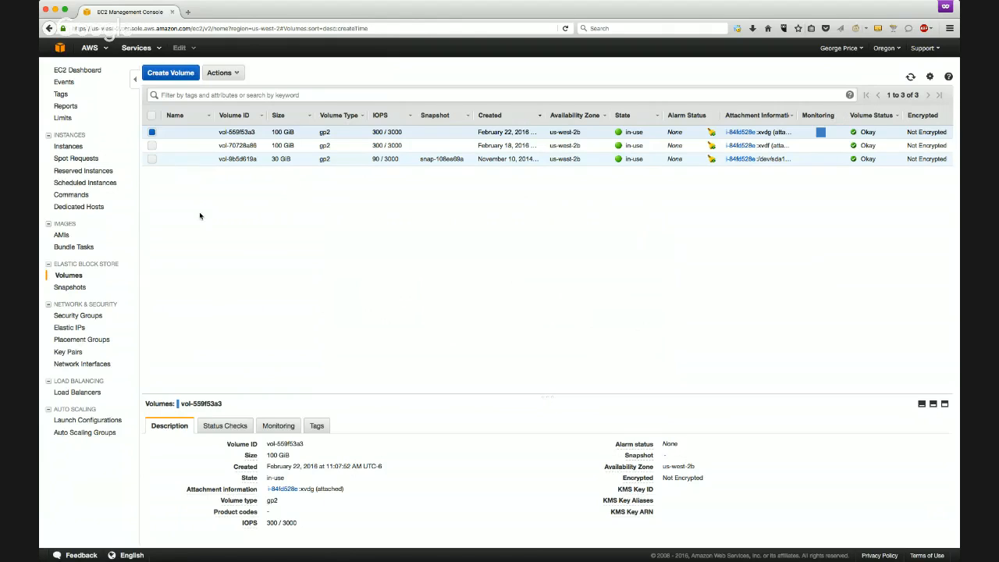
Start the stopped m3.medium instance from the instances list and confirm the start
click(70, 147)
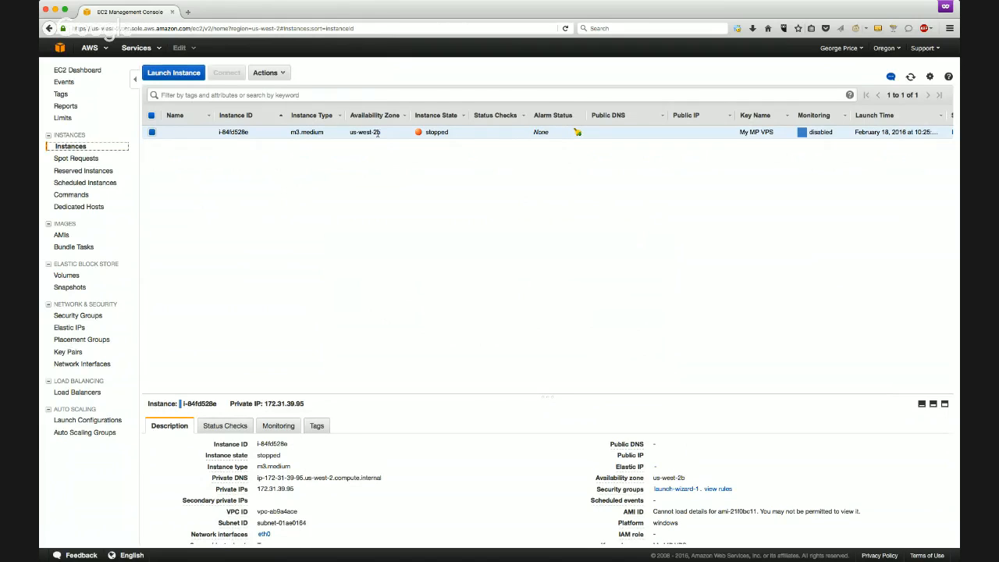
right_click(308, 133)
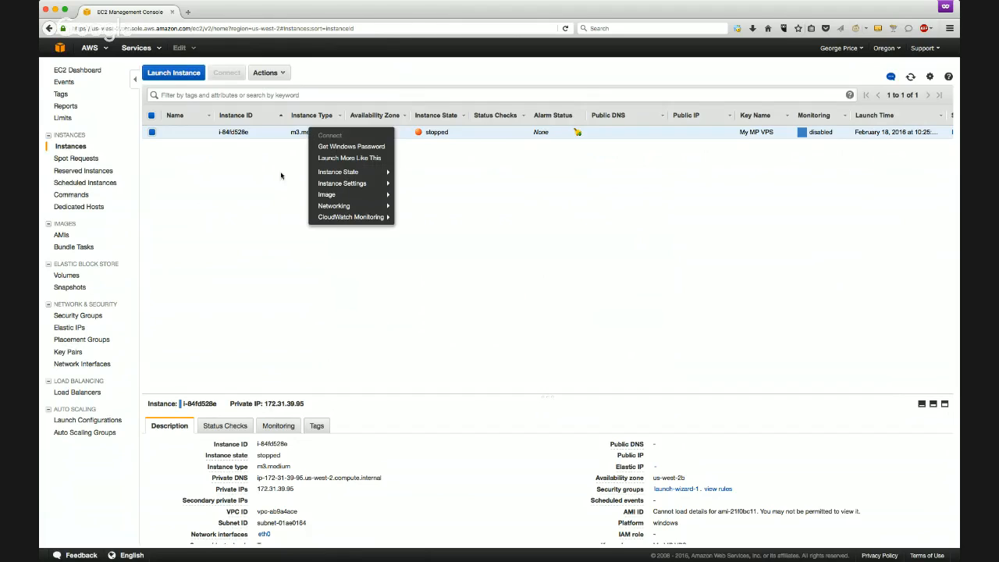
mouse_move(350, 175)
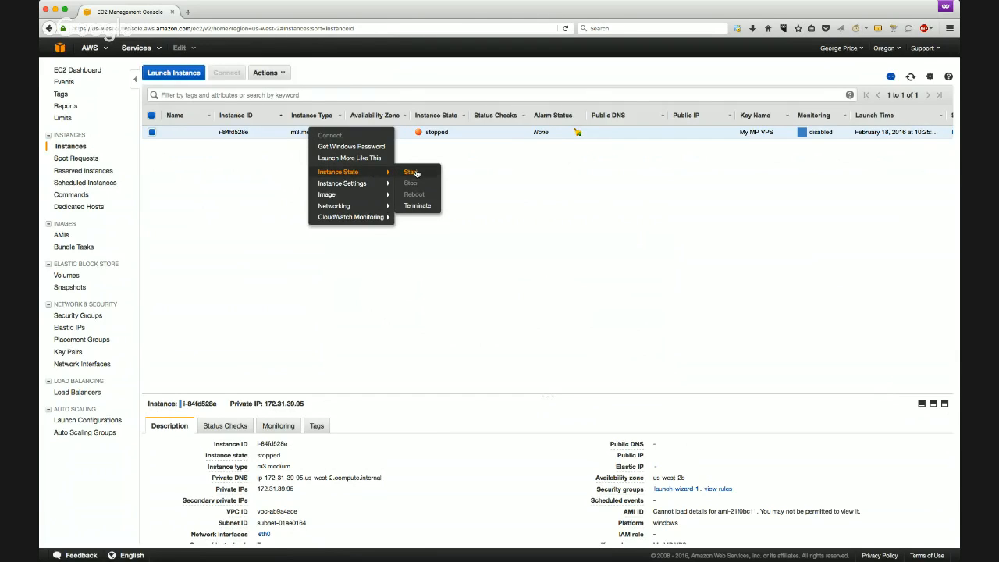
click(412, 172)
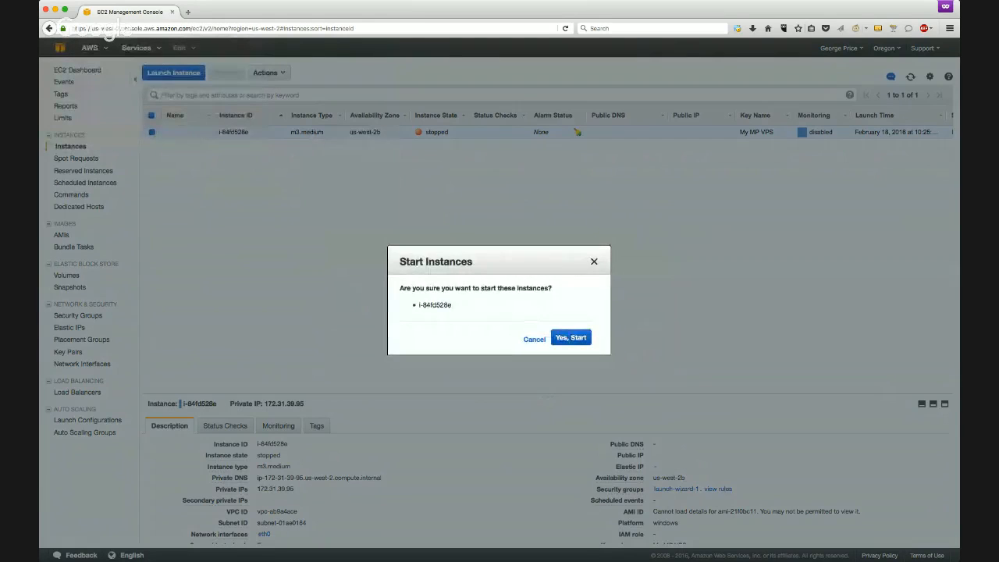
click(572, 340)
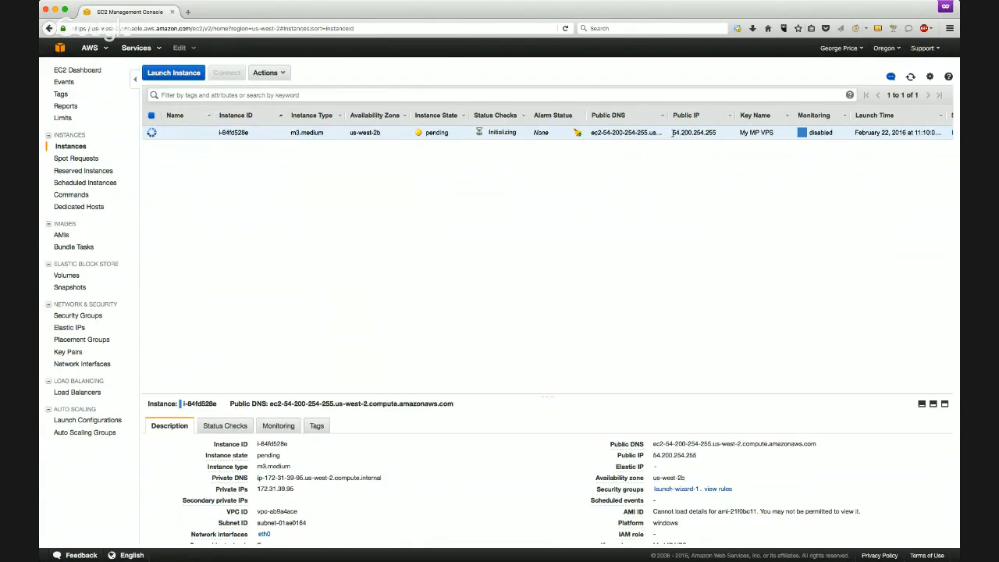
Select the full public IP address of the started instance in the instances list
drag(672, 132, 715, 131)
click(681, 193)
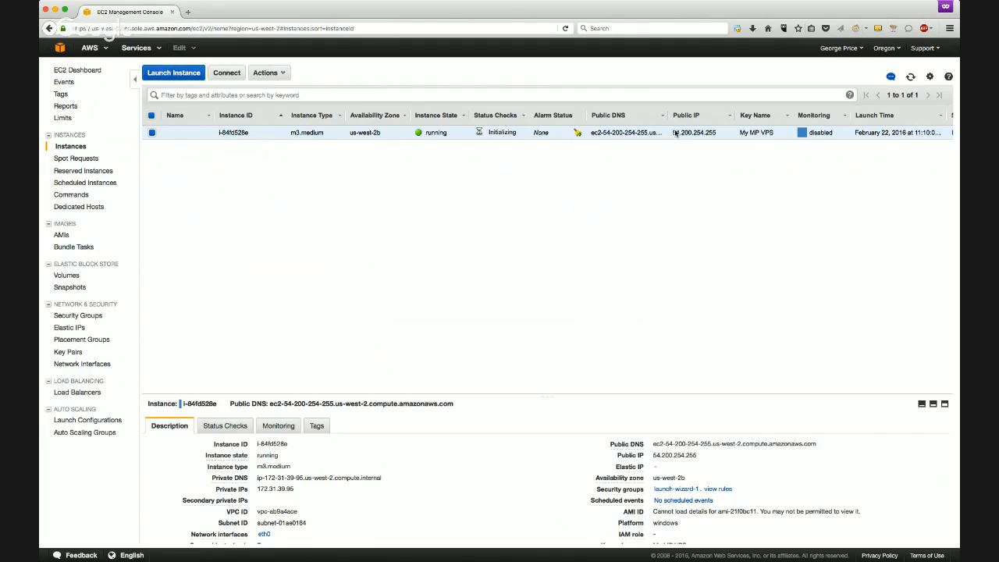
drag(673, 133, 716, 134)
right_click(704, 133)
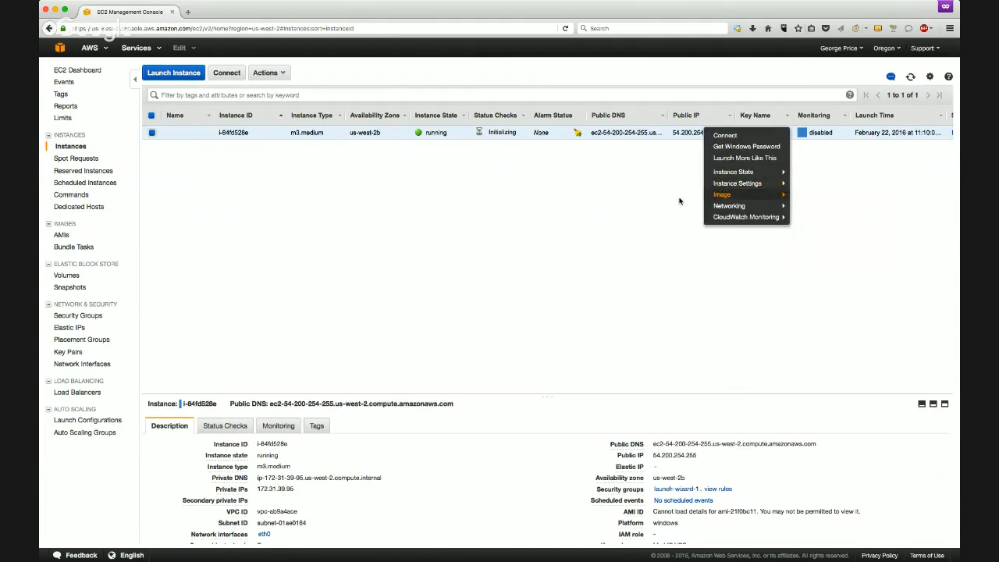
click(675, 160)
drag(672, 133, 716, 134)
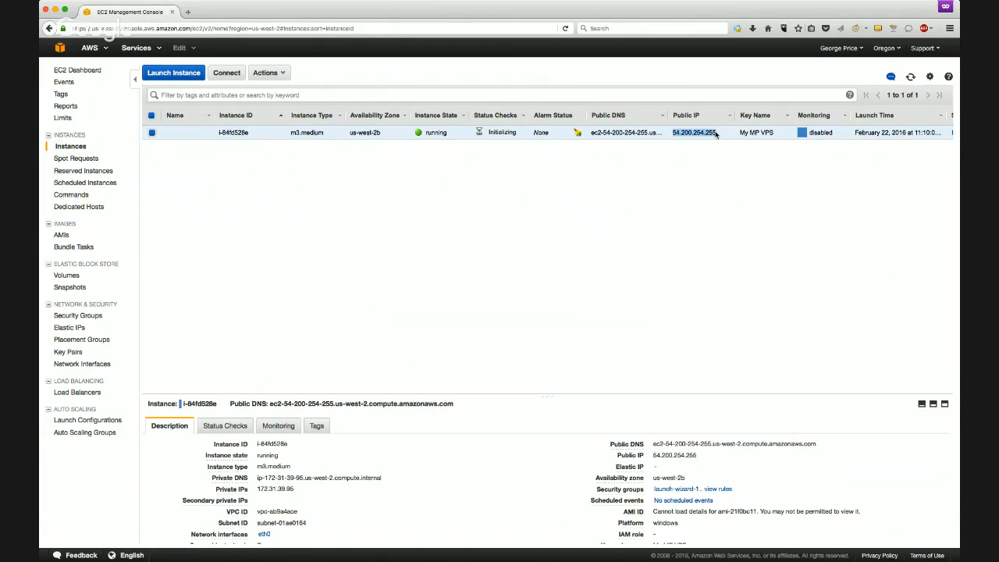
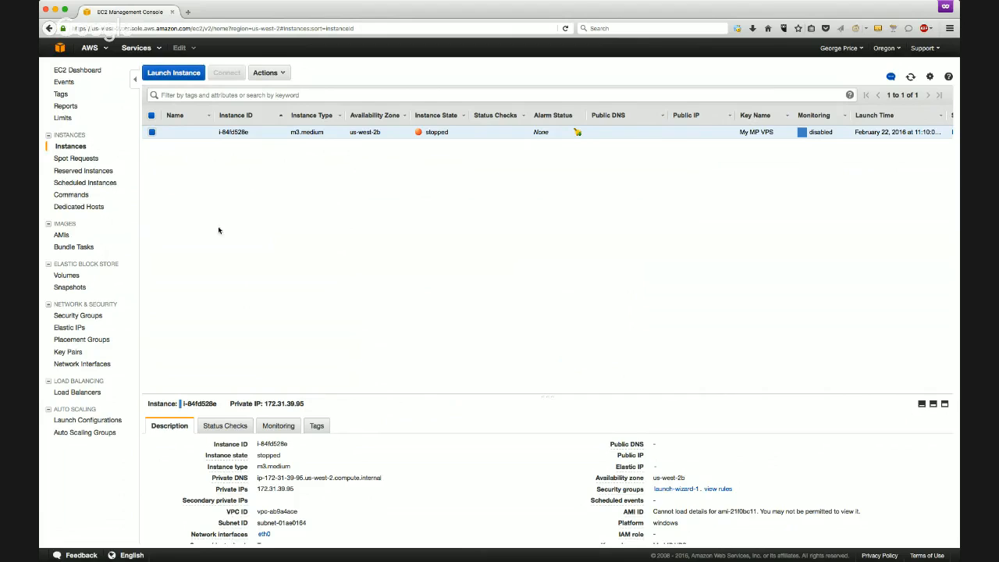
Detach the 100 GiB volume attached as xvdg from the stopped instance and confirm the detachment
click(68, 275)
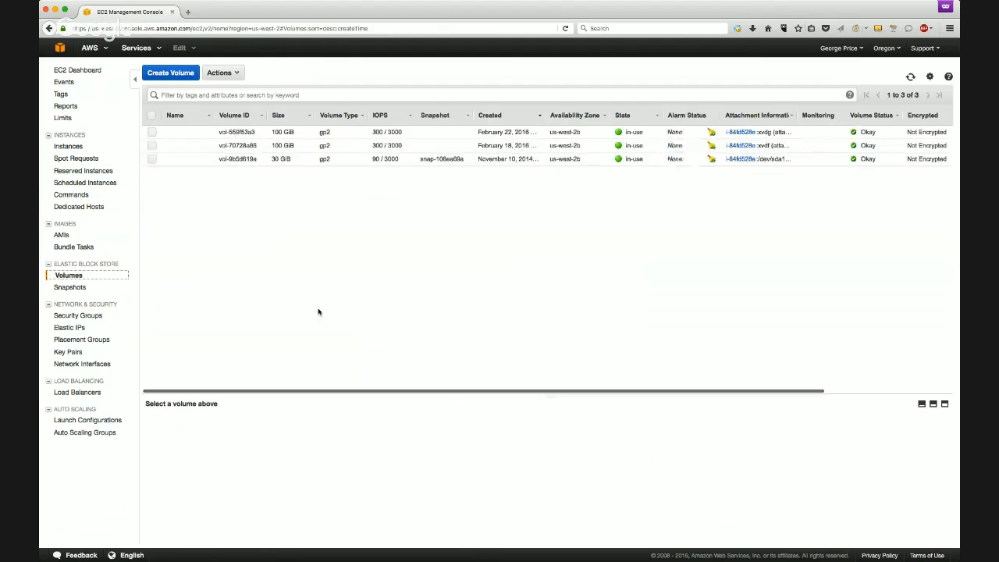
click(153, 133)
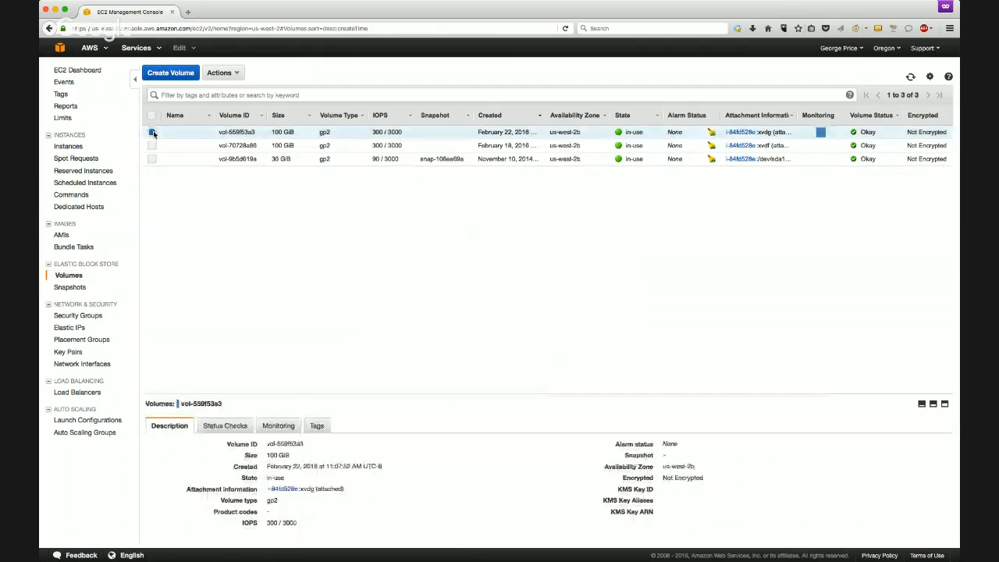
click(237, 73)
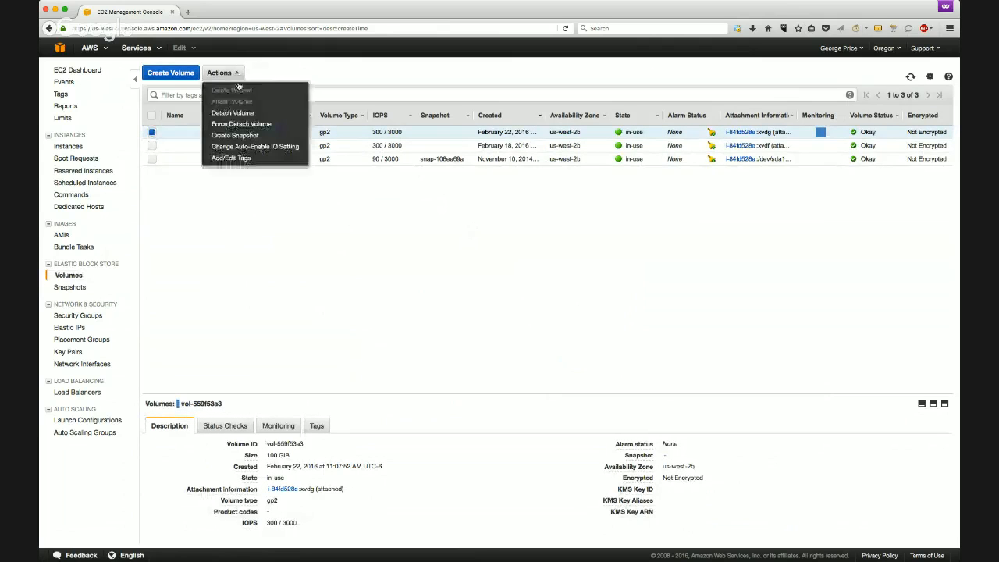
click(233, 113)
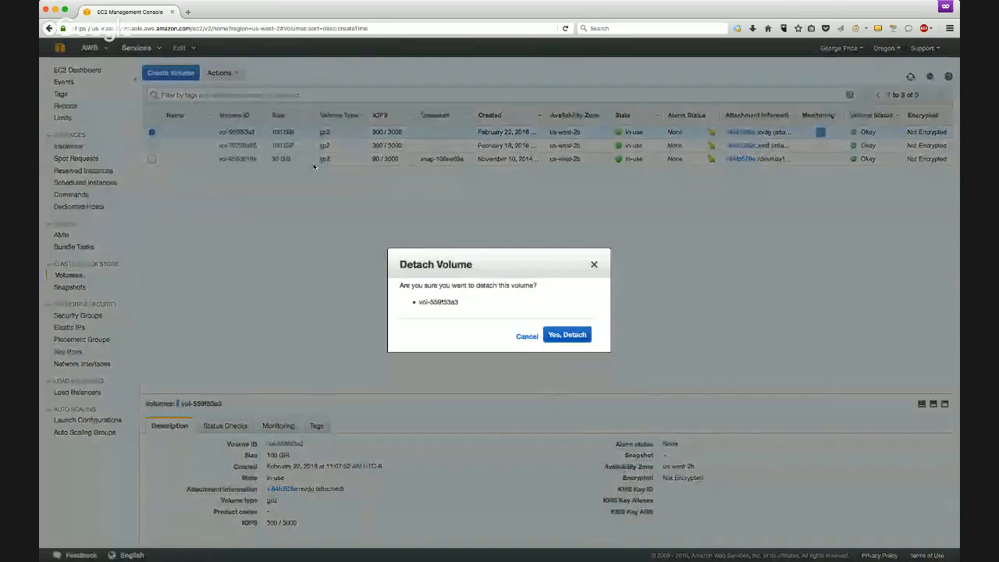
click(567, 337)
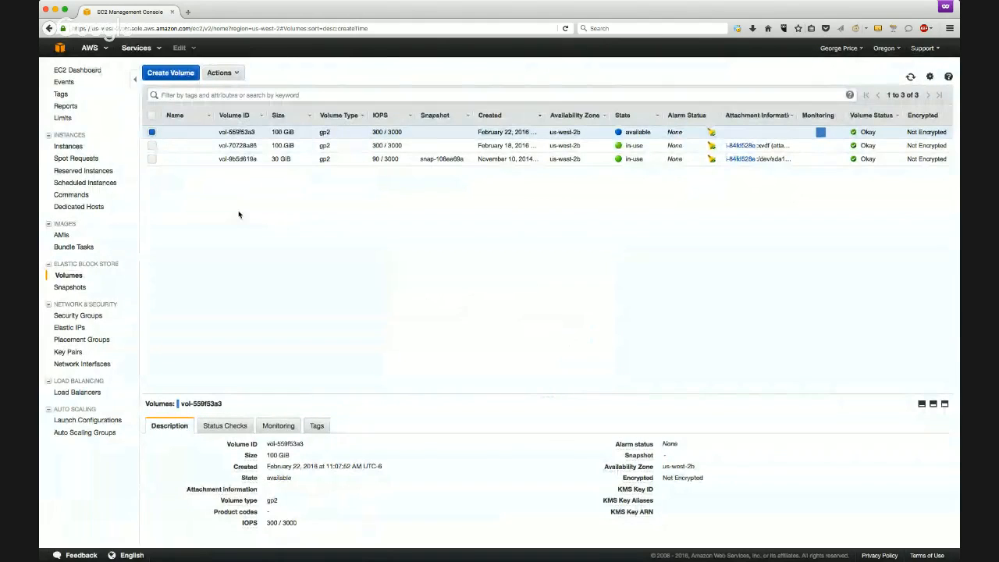
Delete the detached 100 GiB volume and confirm the deletion
click(236, 78)
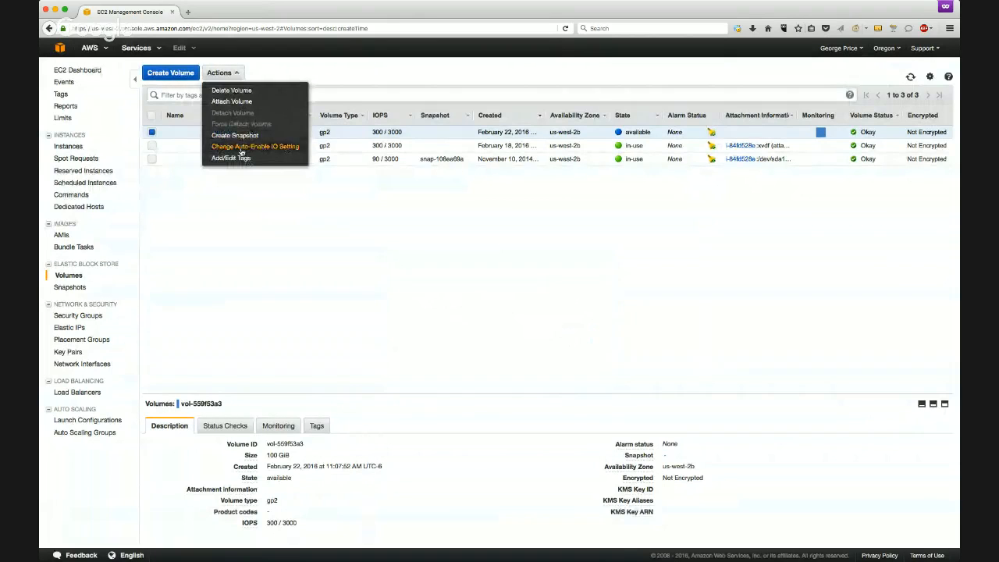
click(237, 91)
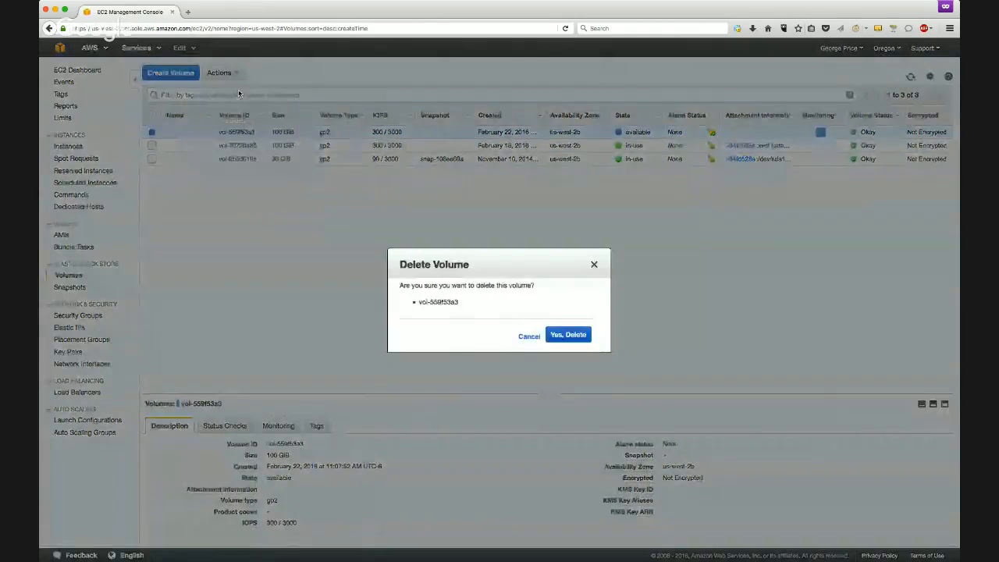
click(569, 335)
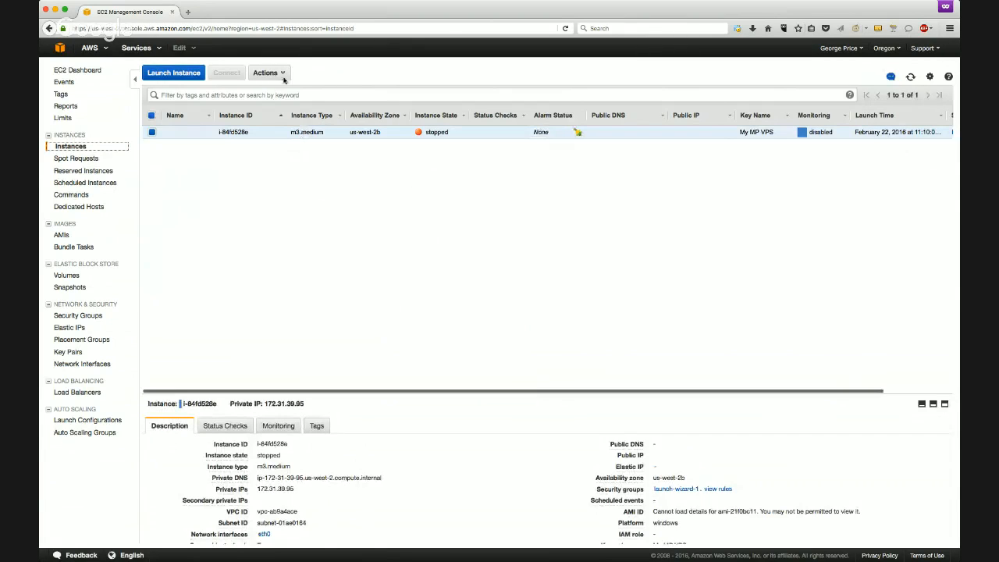
Start the m3.medium instance again after the volume removal and confirm the start
right_click(311, 133)
mouse_move(367, 172)
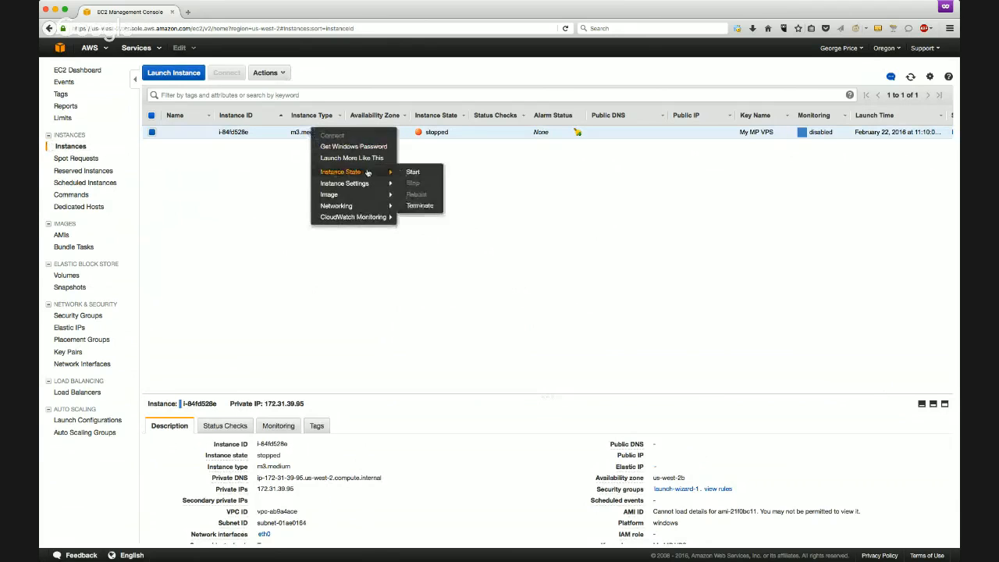
click(264, 181)
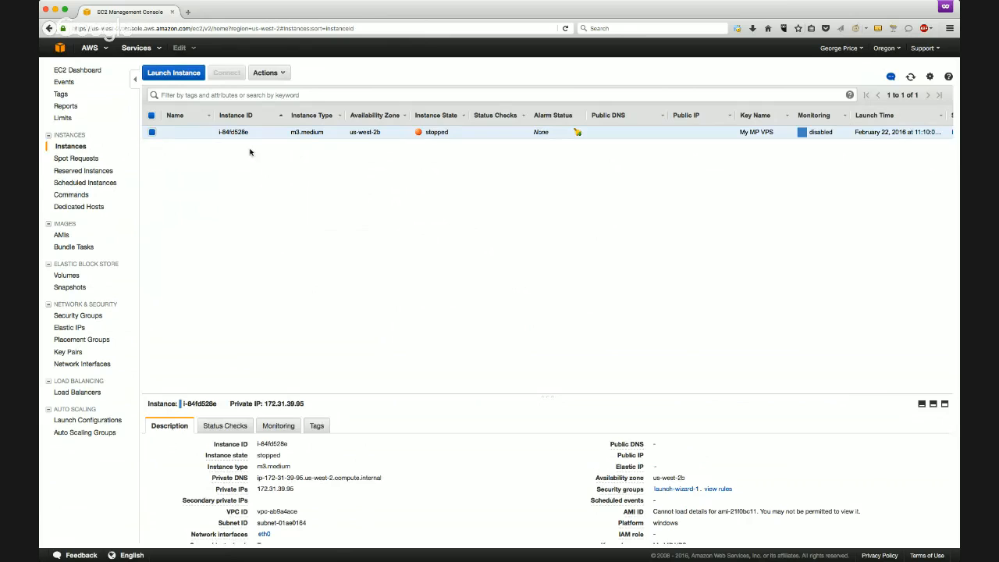
click(281, 74)
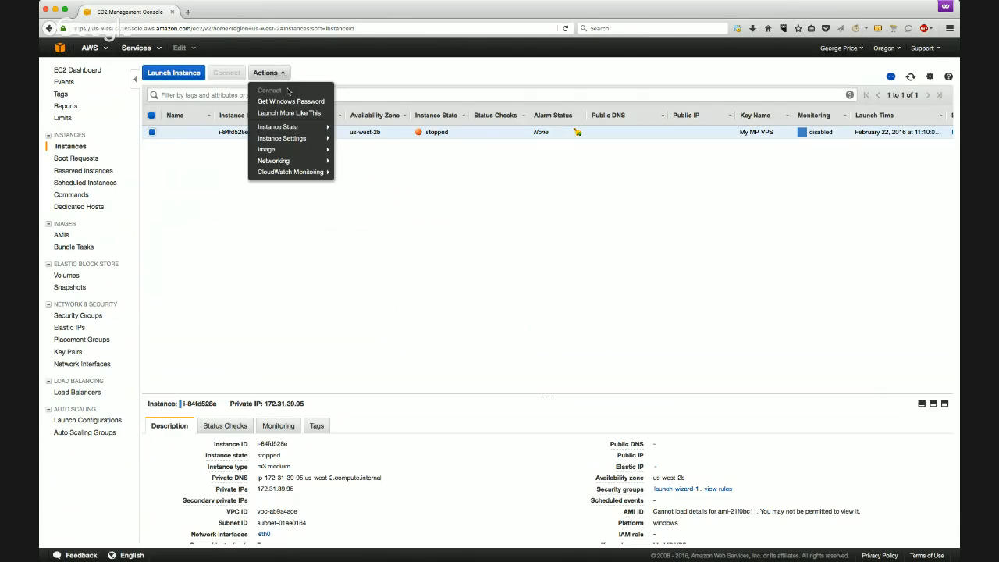
mouse_move(303, 130)
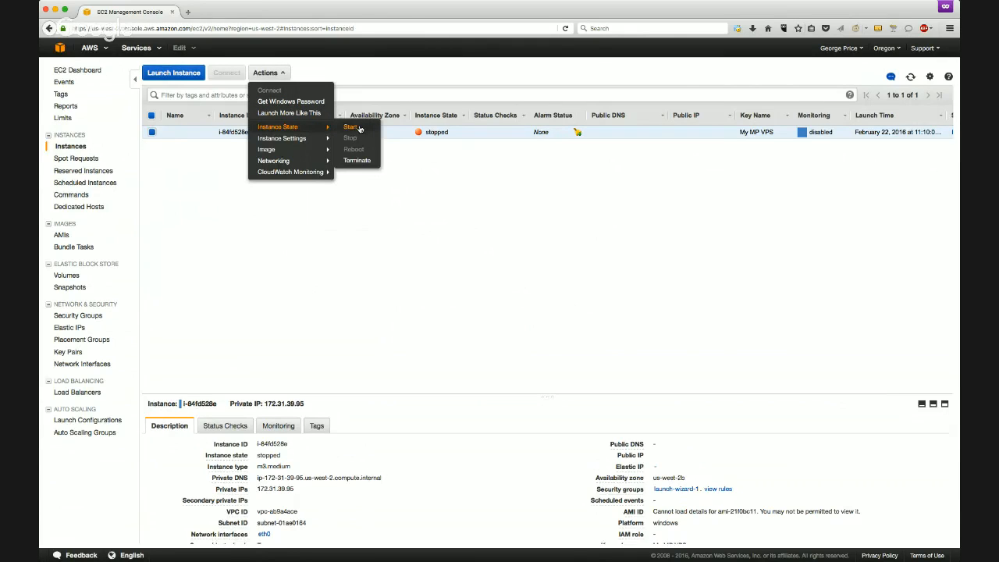
click(350, 127)
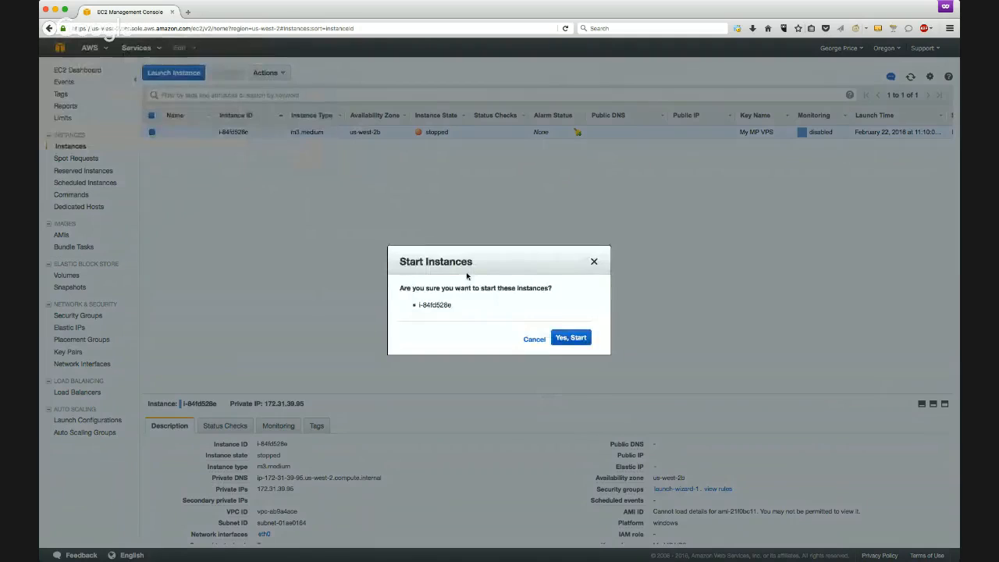
click(571, 340)
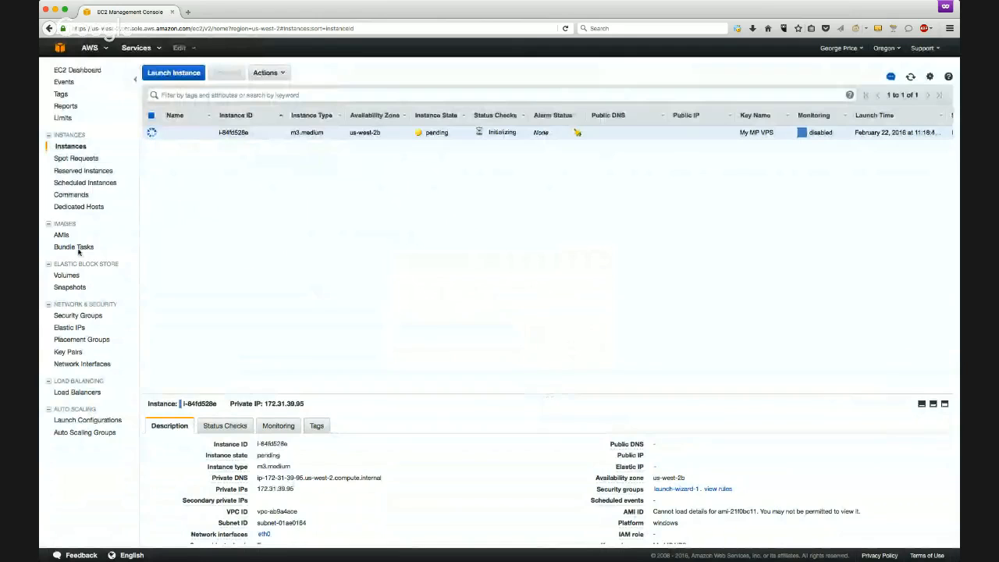
Check the list of remaining volumes and select the restarted instance's public IP address
click(66, 275)
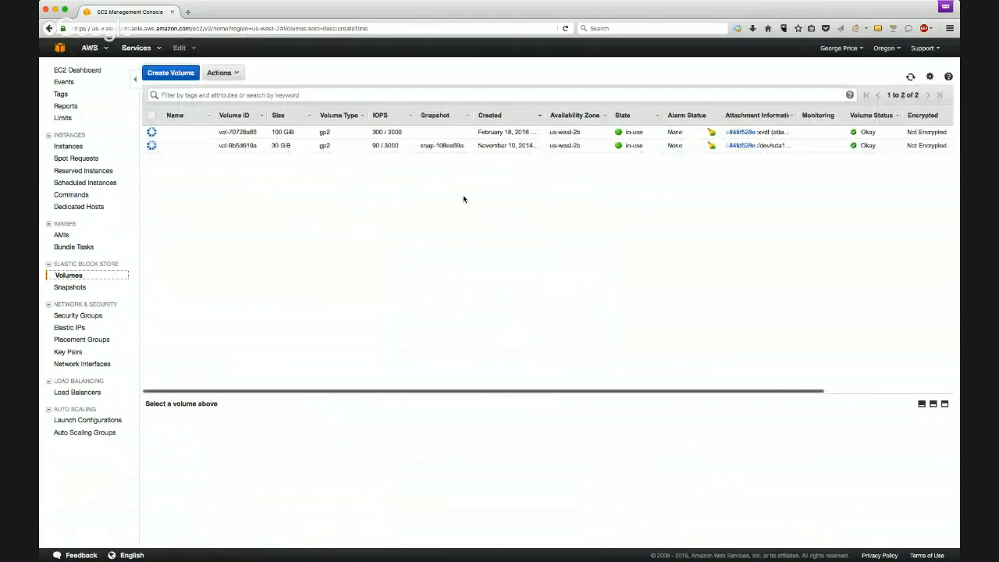
click(69, 147)
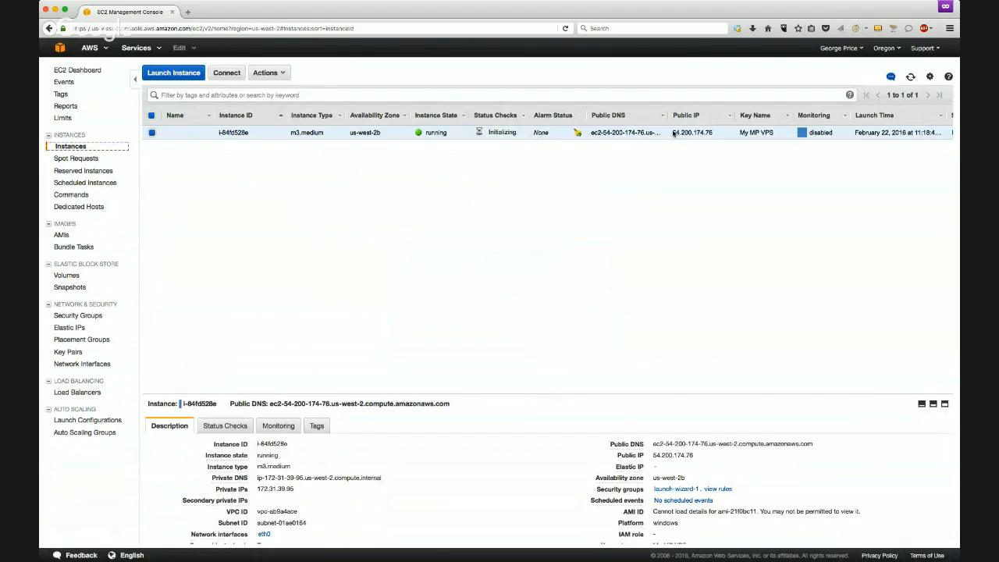
drag(672, 132, 714, 133)
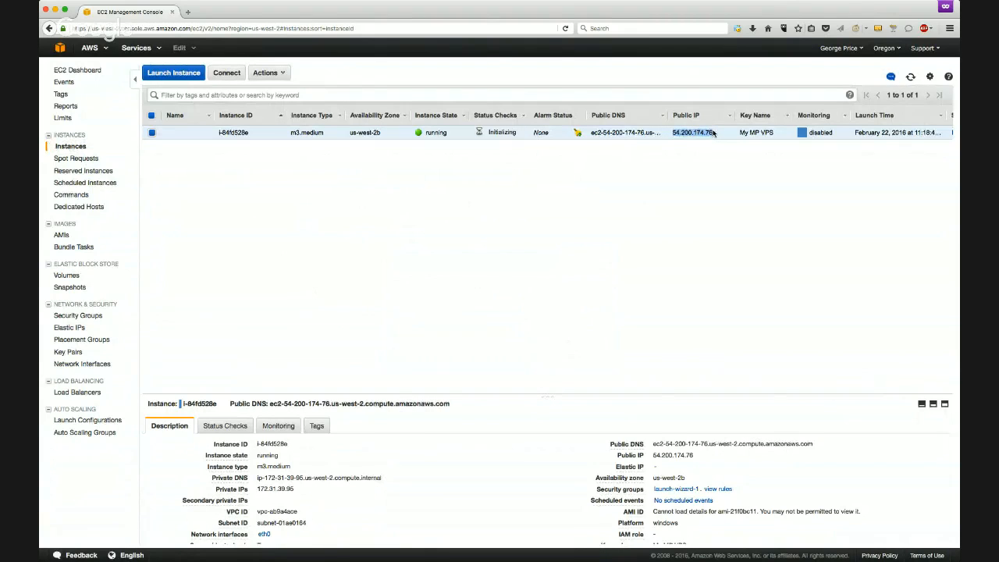